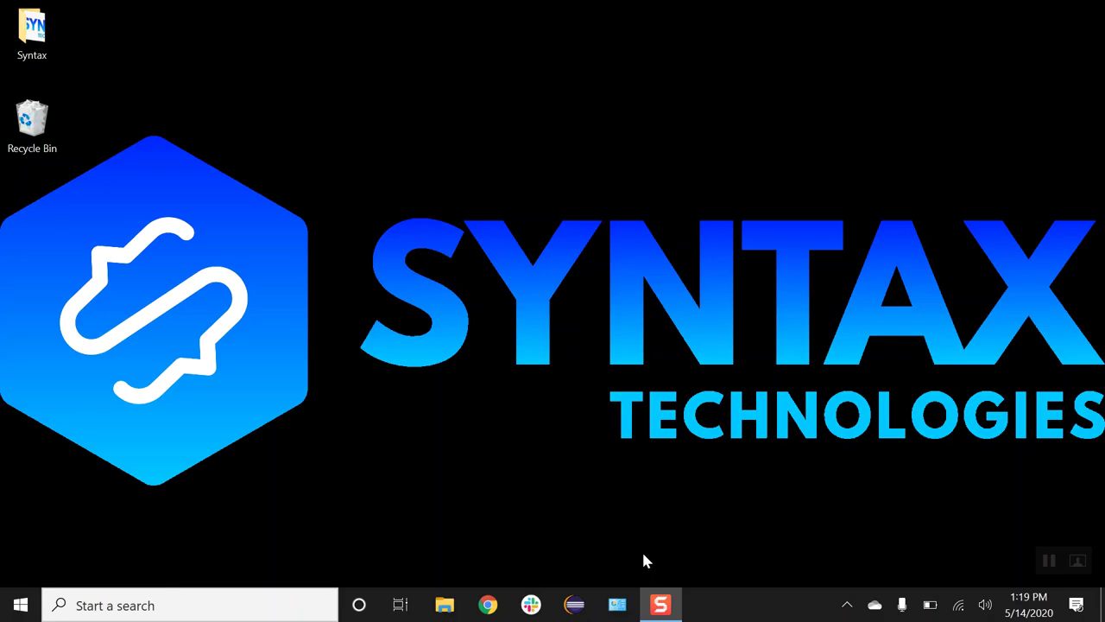
Step: Run java -version in Command Prompt, confirm 'java' is not recognized, then close the window
click(321, 607)
text(cmd)
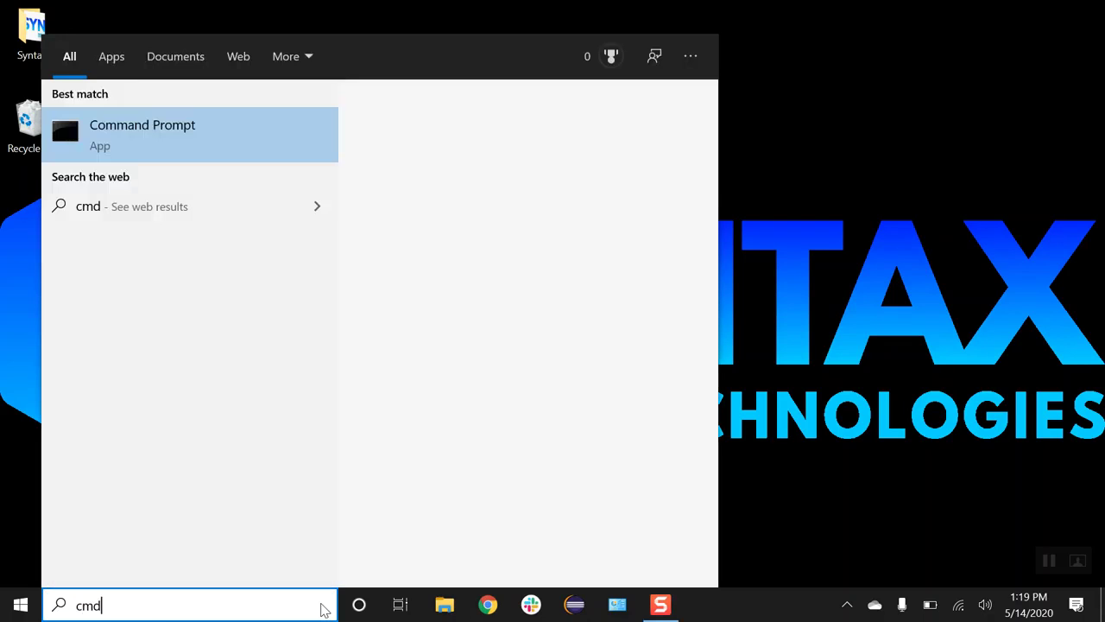
key(Return)
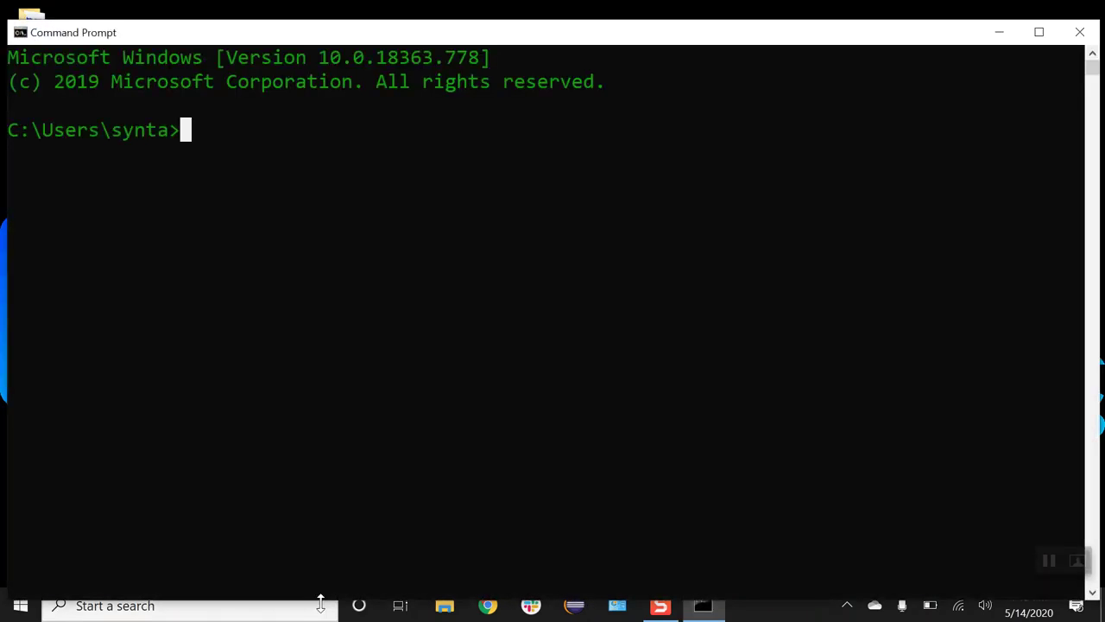
text(jaav)
key(BackSpace)
key(BackSpace)
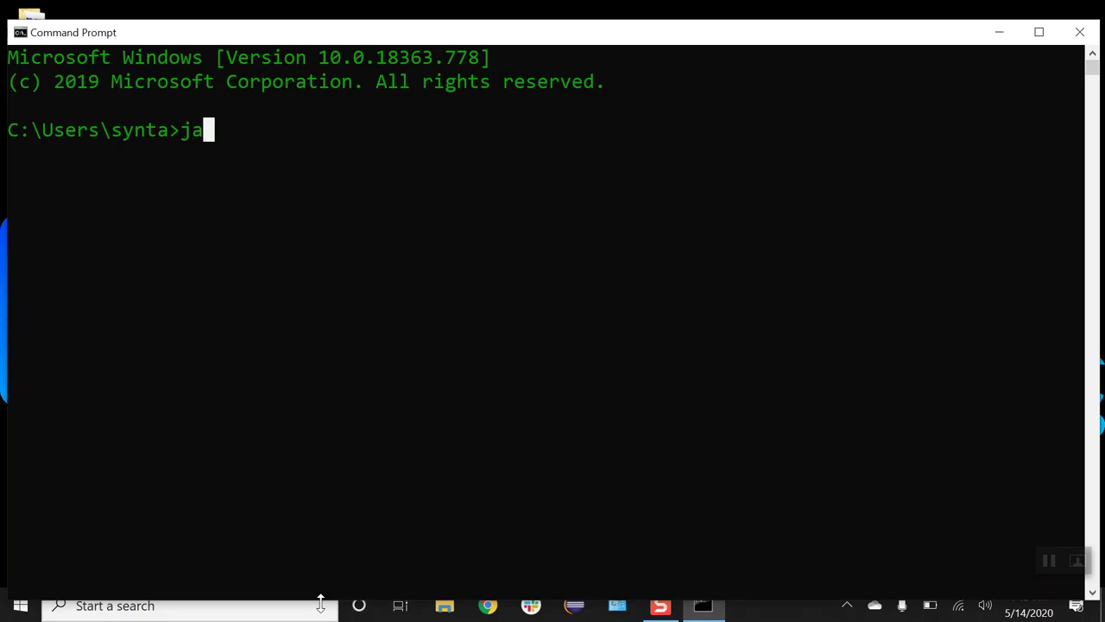
text(va -)
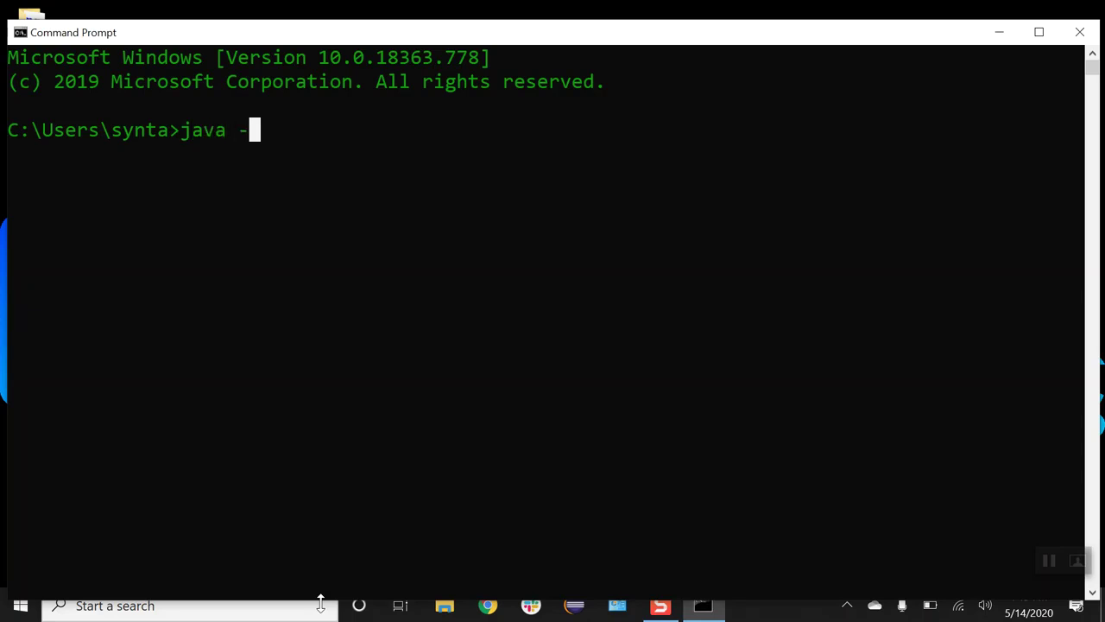
text(version)
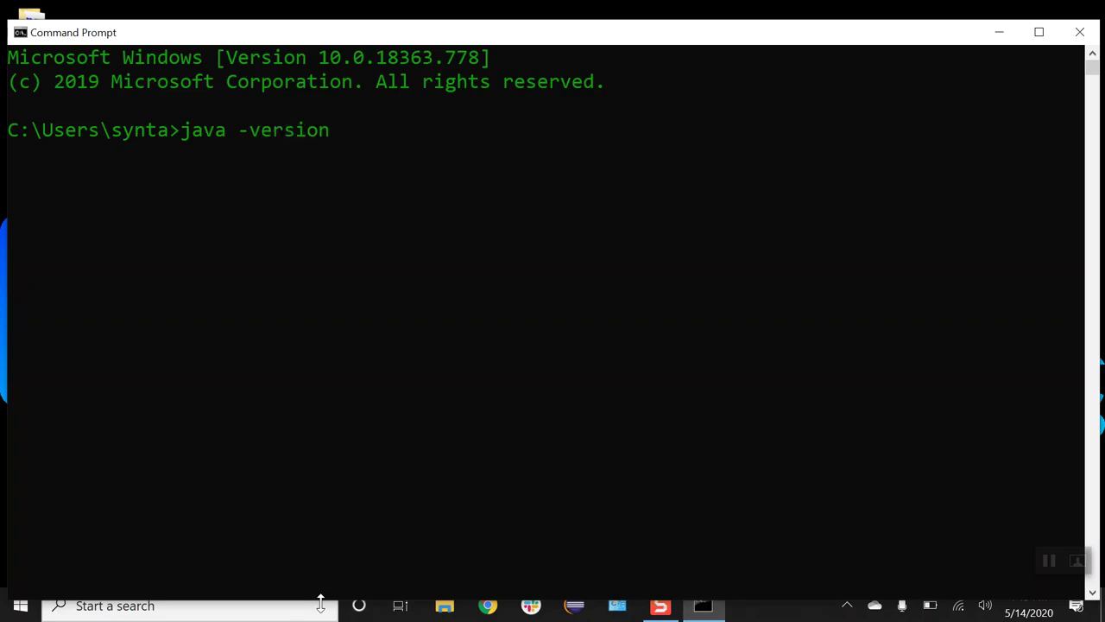
key(Return)
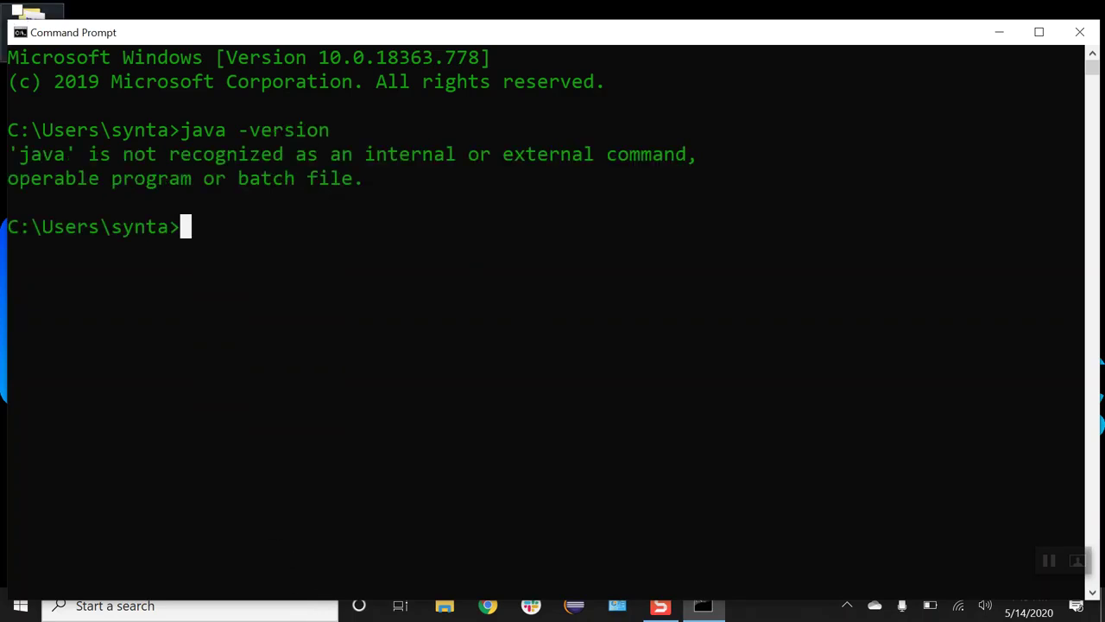
drag(12, 156, 682, 157)
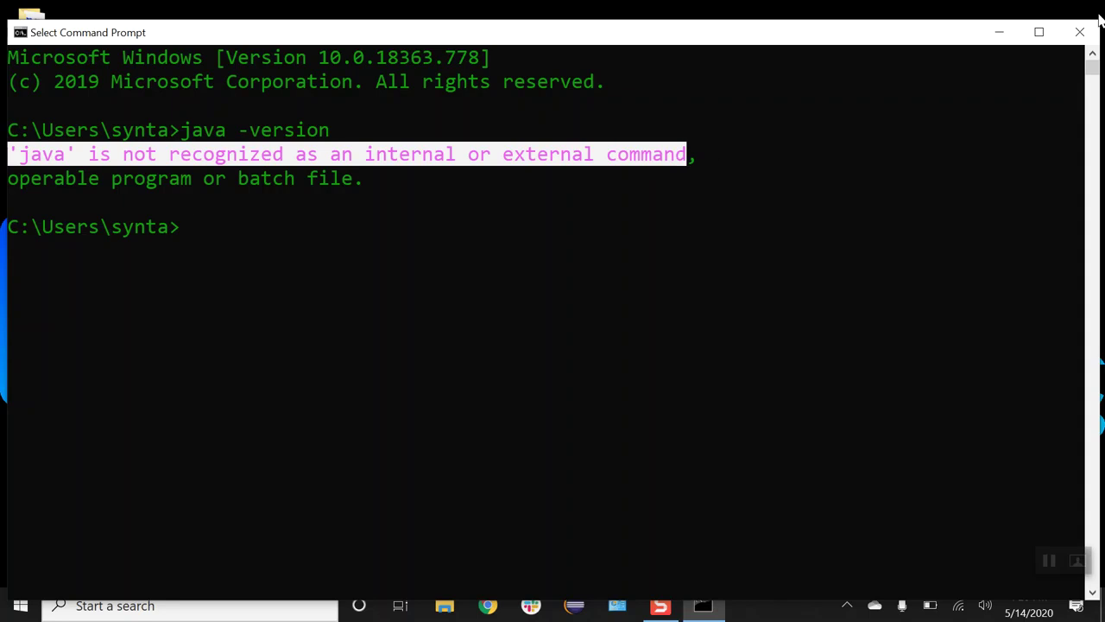
click(1080, 32)
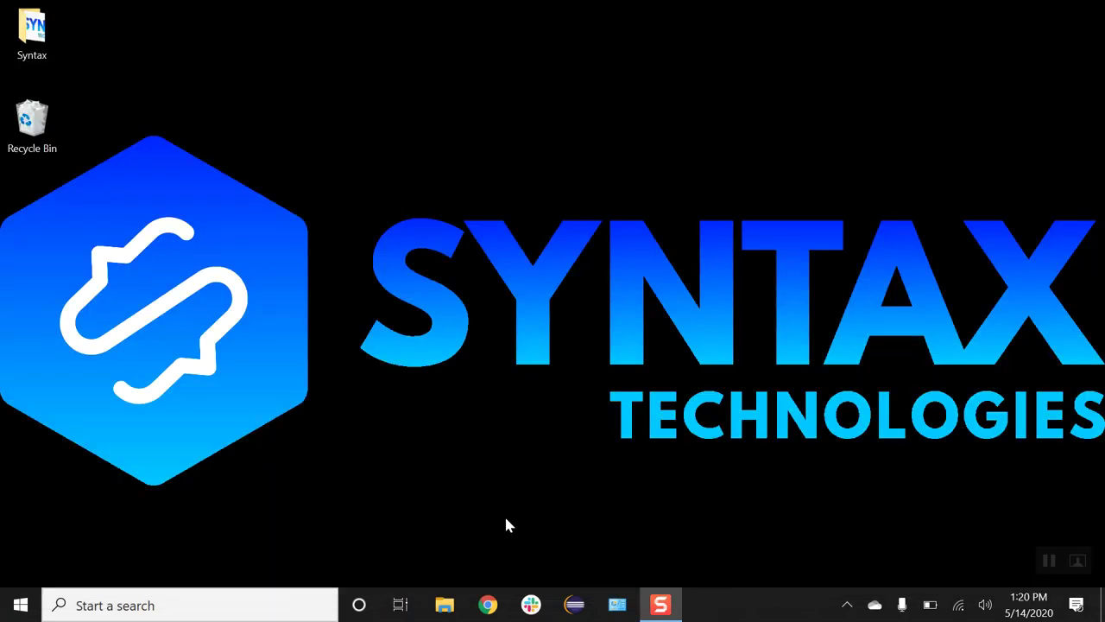
Step: In Chrome, search Google for 'java 8 jdk download'
click(489, 606)
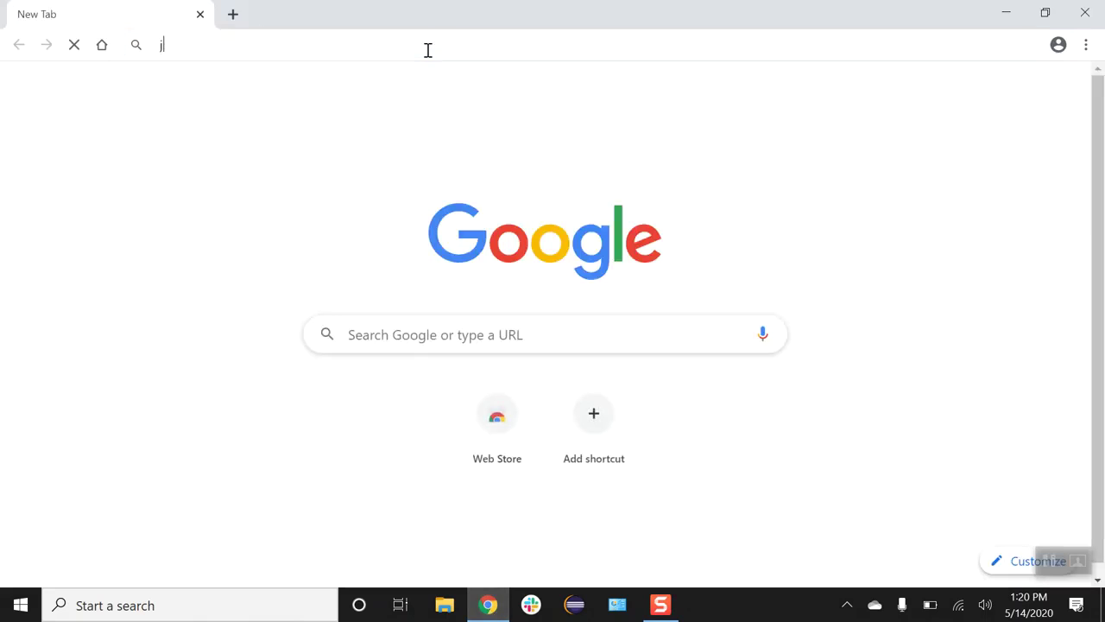
key(BackSpace)
key(BackSpace)
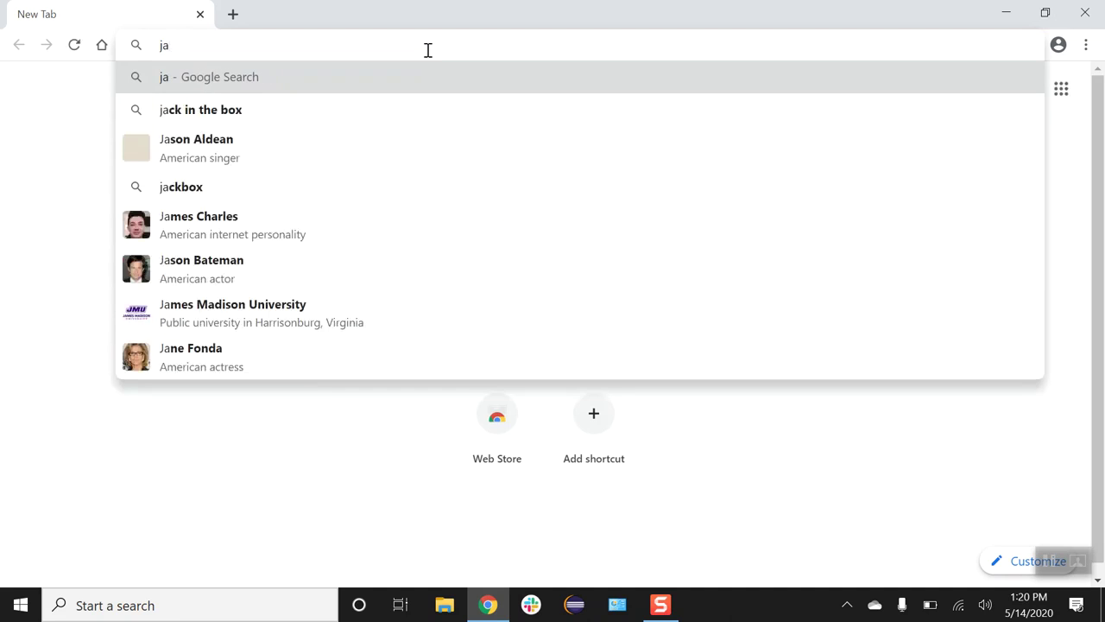
text(va 8 jdk)
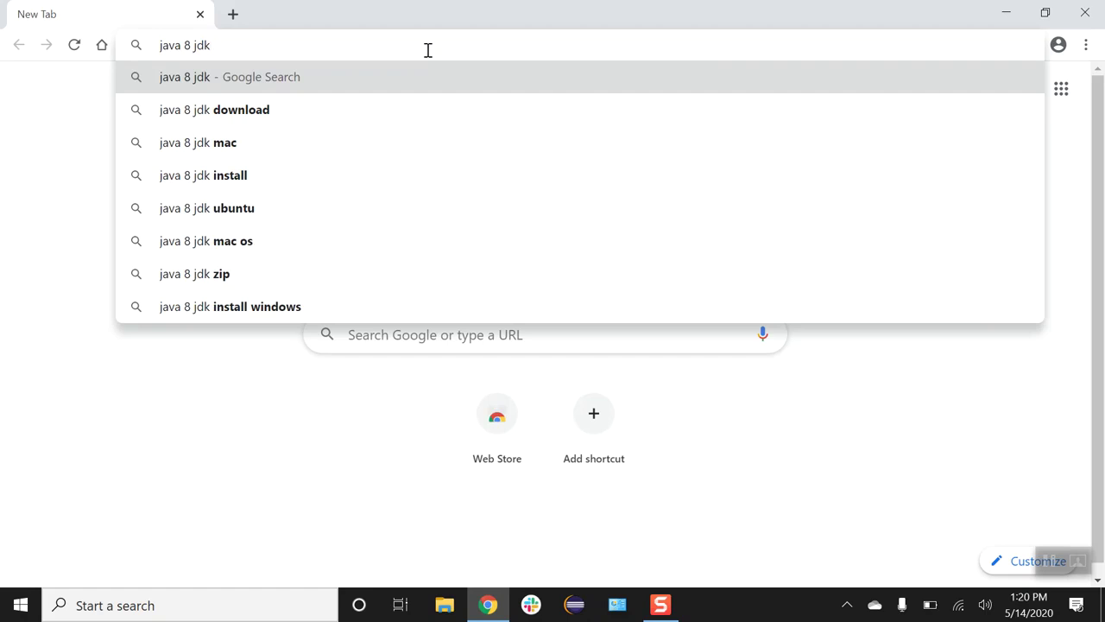
key(Down)
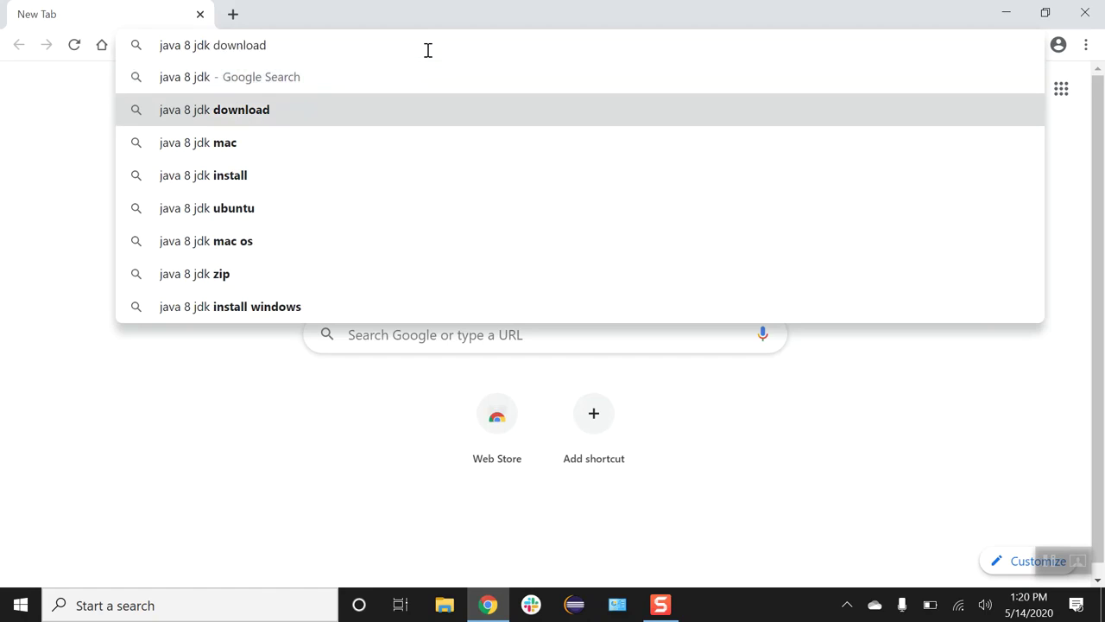
key(Return)
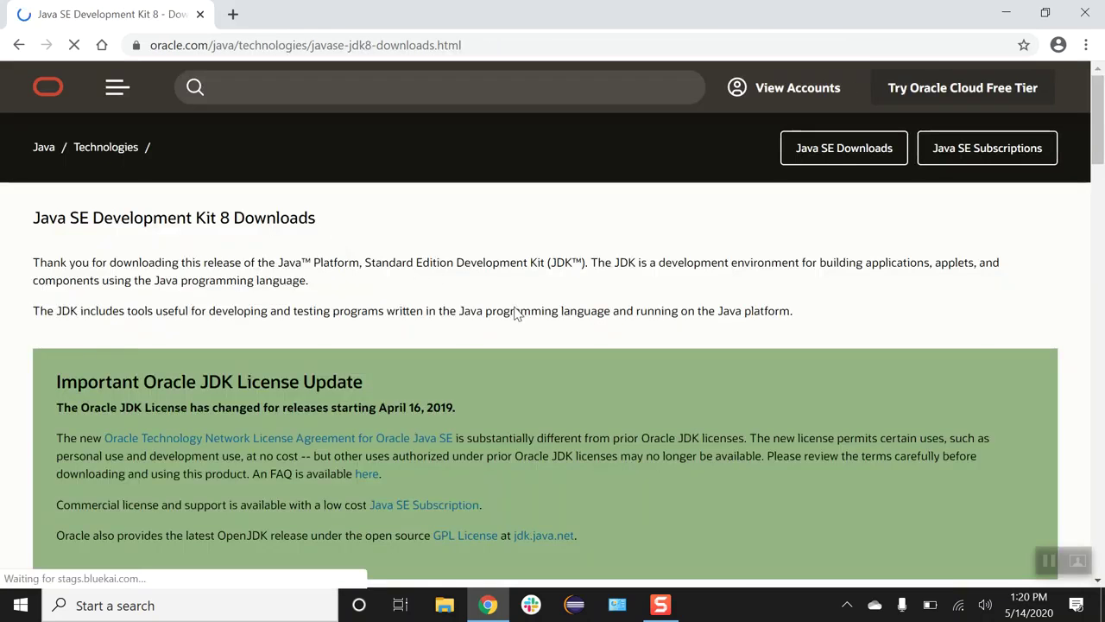
Step: Find the Windows x64 row and request the jdk-8u251-windows-x64.exe download
scroll(521, 311, down, 5)
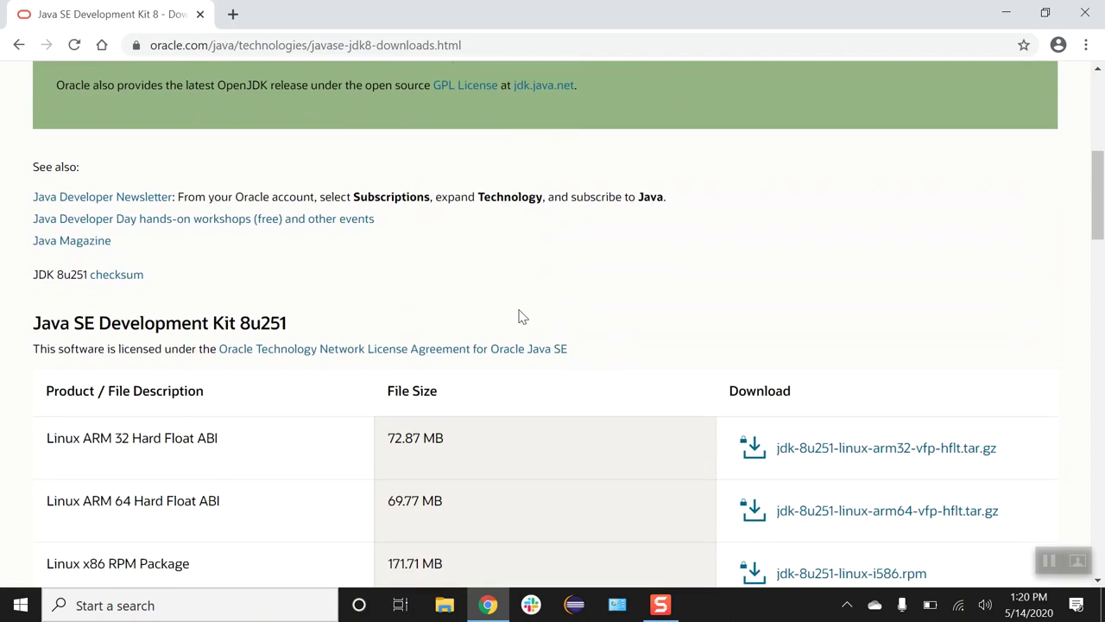
scroll(537, 279, down, 4)
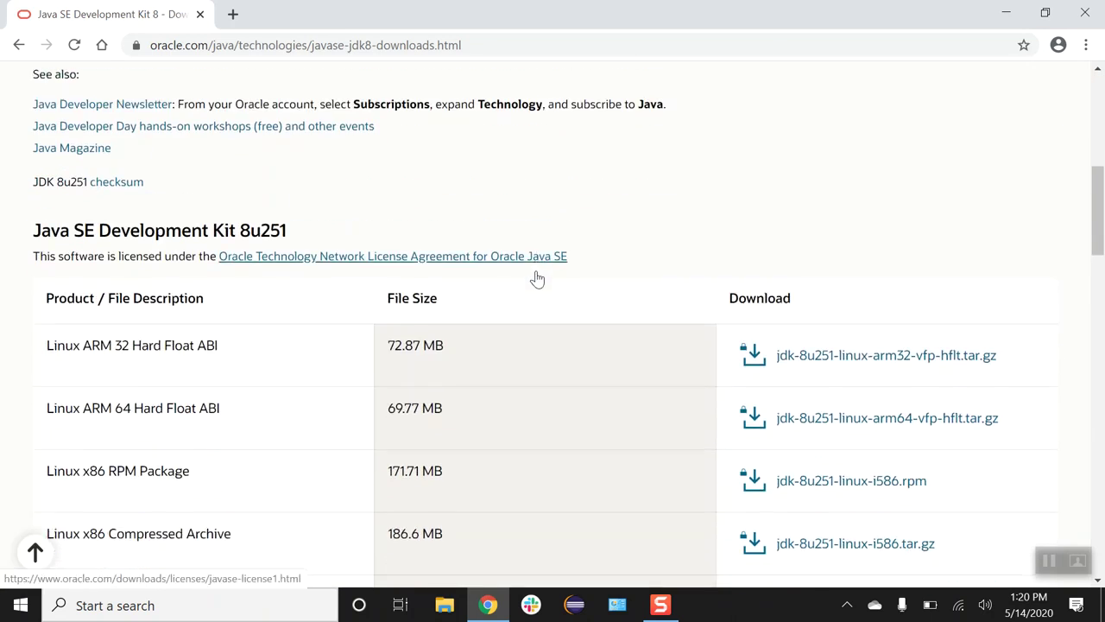
scroll(537, 279, down, 6)
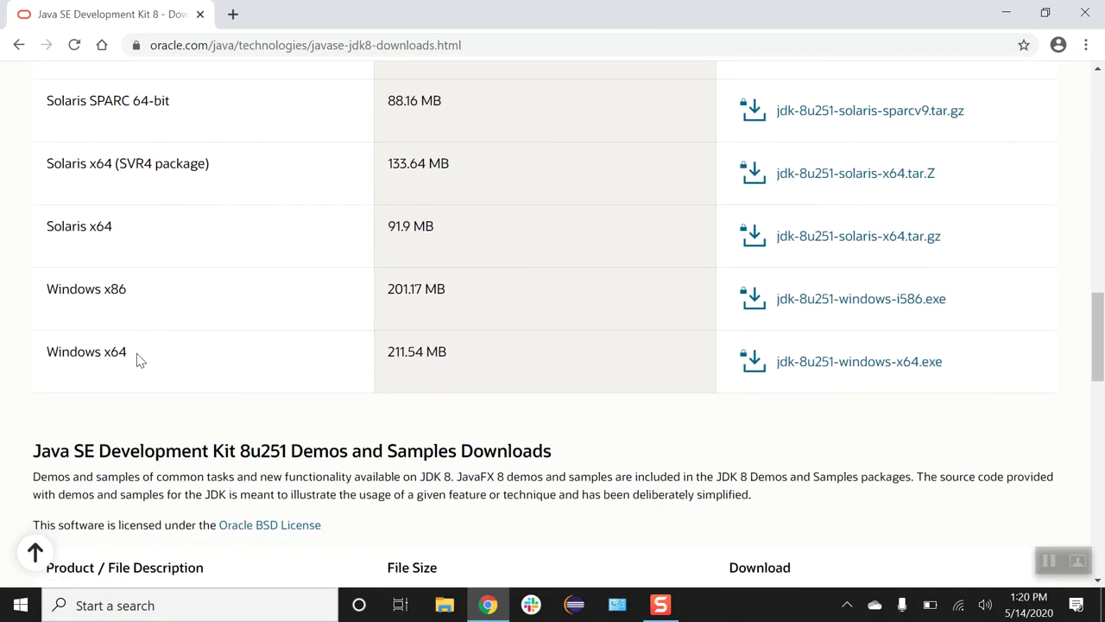
drag(128, 354, 45, 354)
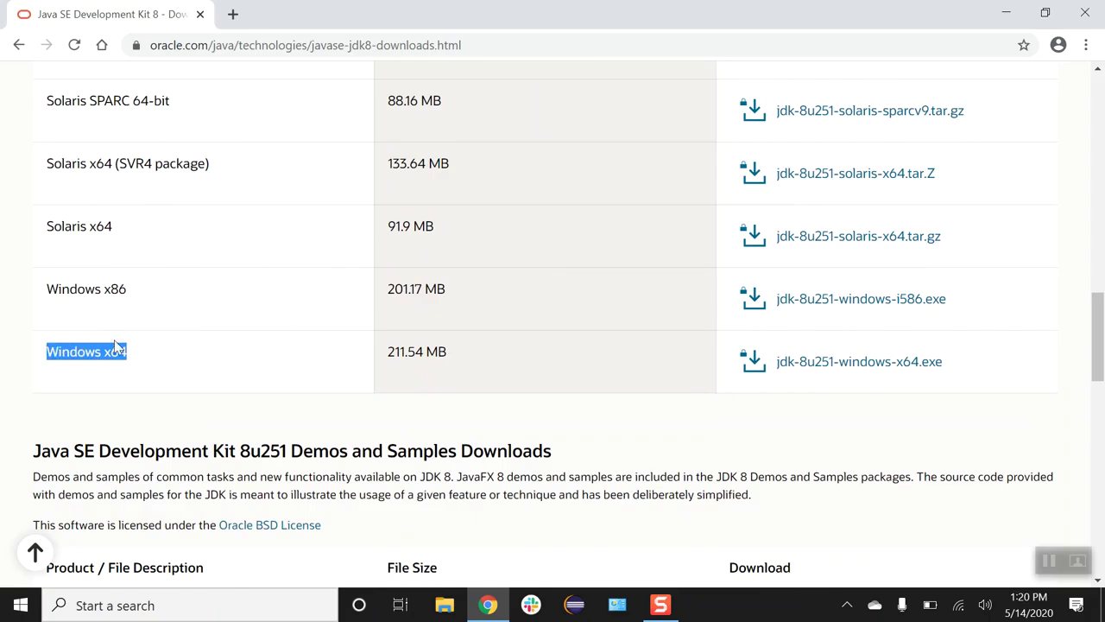
click(840, 368)
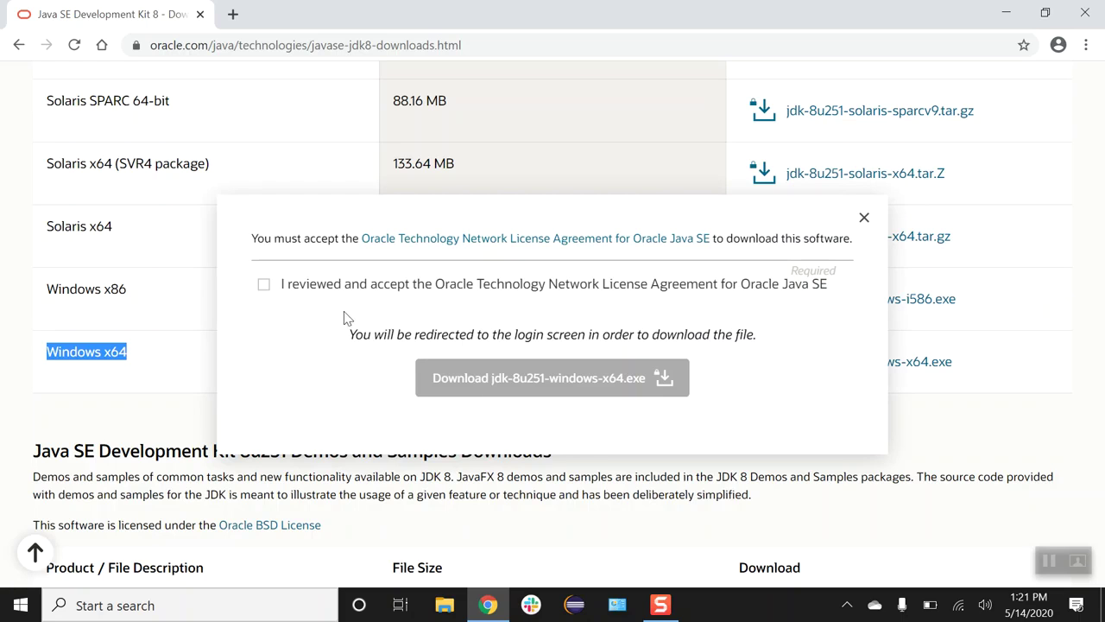
Step: Accept the Oracle license agreement and download jdk-8u251-windows-x64.exe
click(265, 286)
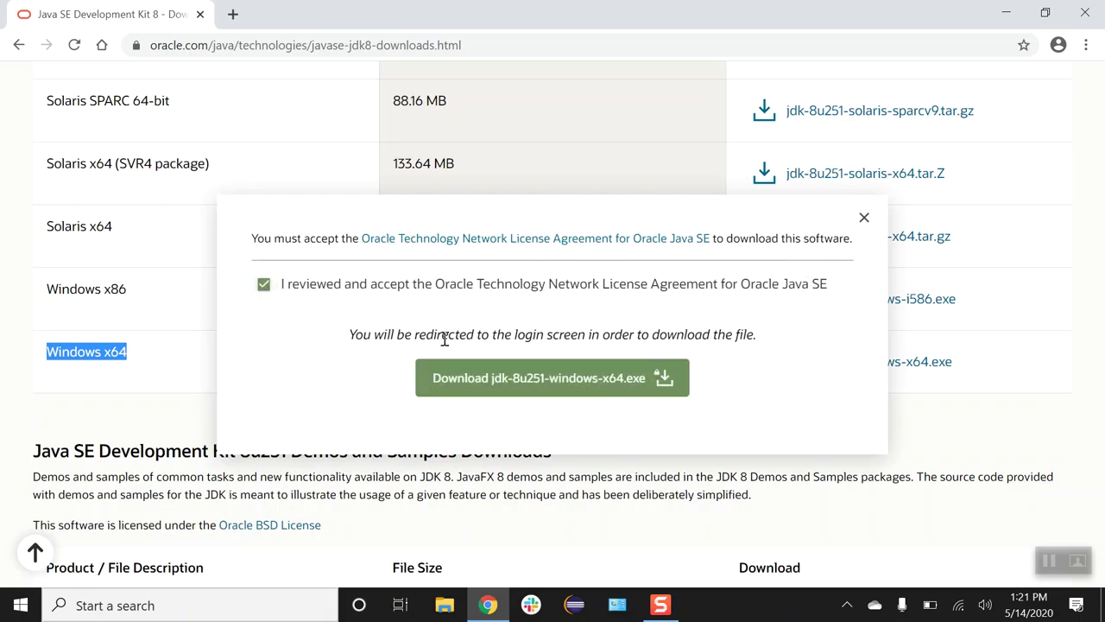
click(464, 381)
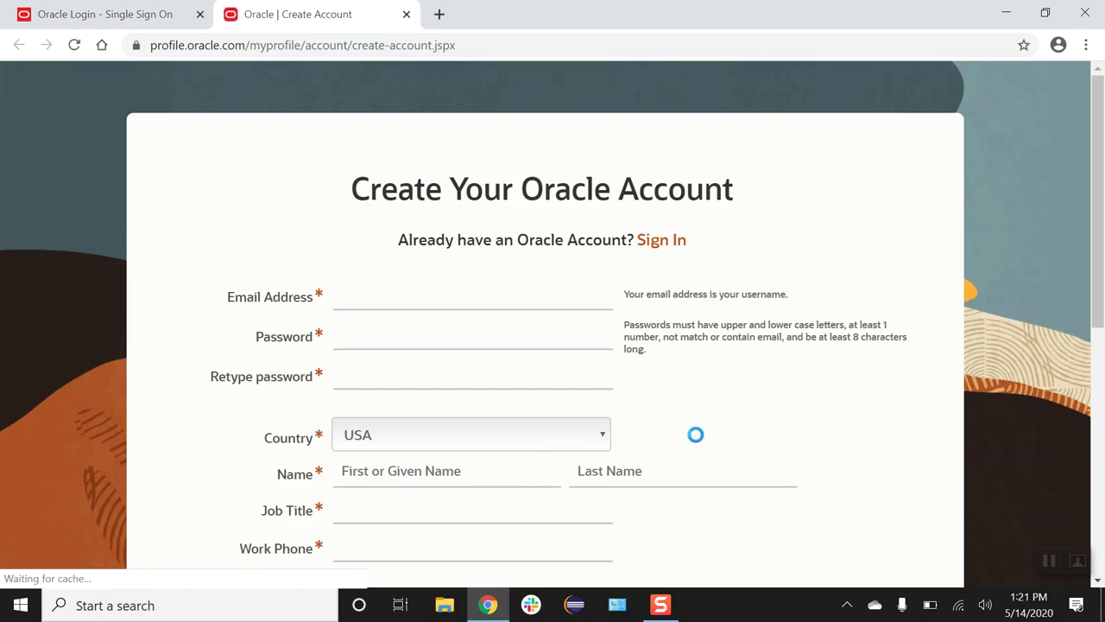
Step: Look through the Create Account form's Email, Password and First Name fields, then close that tab
scroll(696, 434, down, 1)
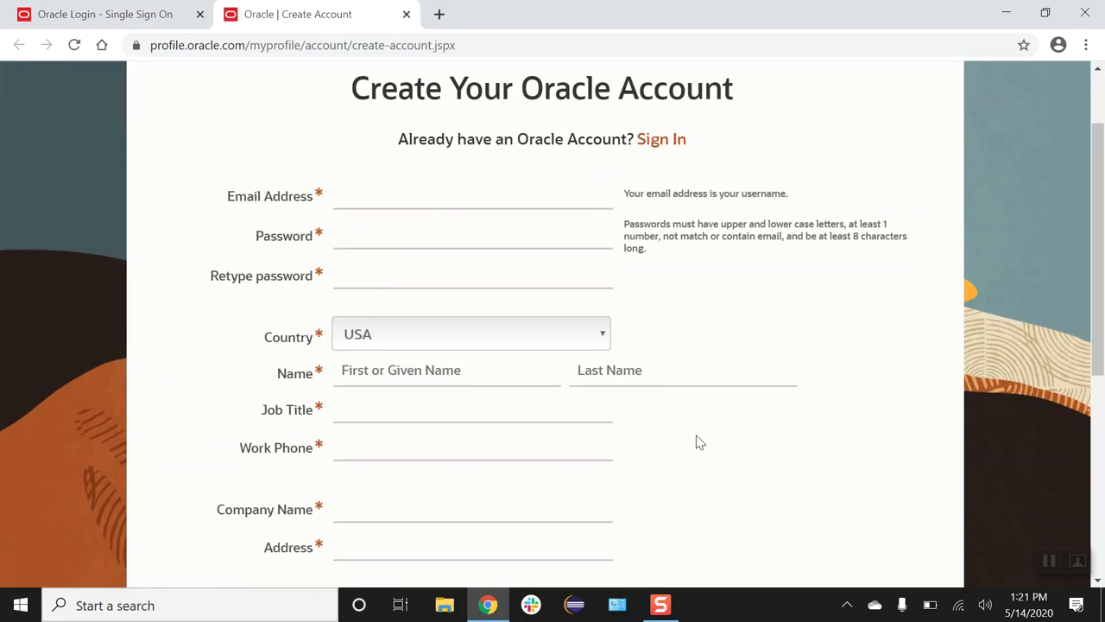
scroll(699, 442, down, 1)
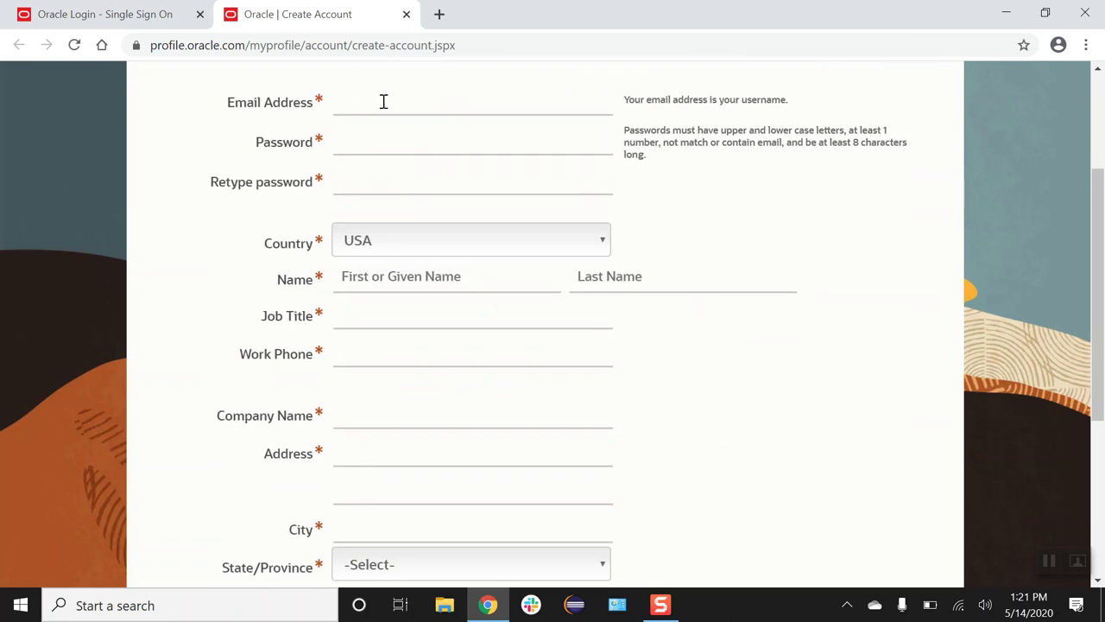
click(347, 101)
click(339, 142)
scroll(368, 285, down, 2)
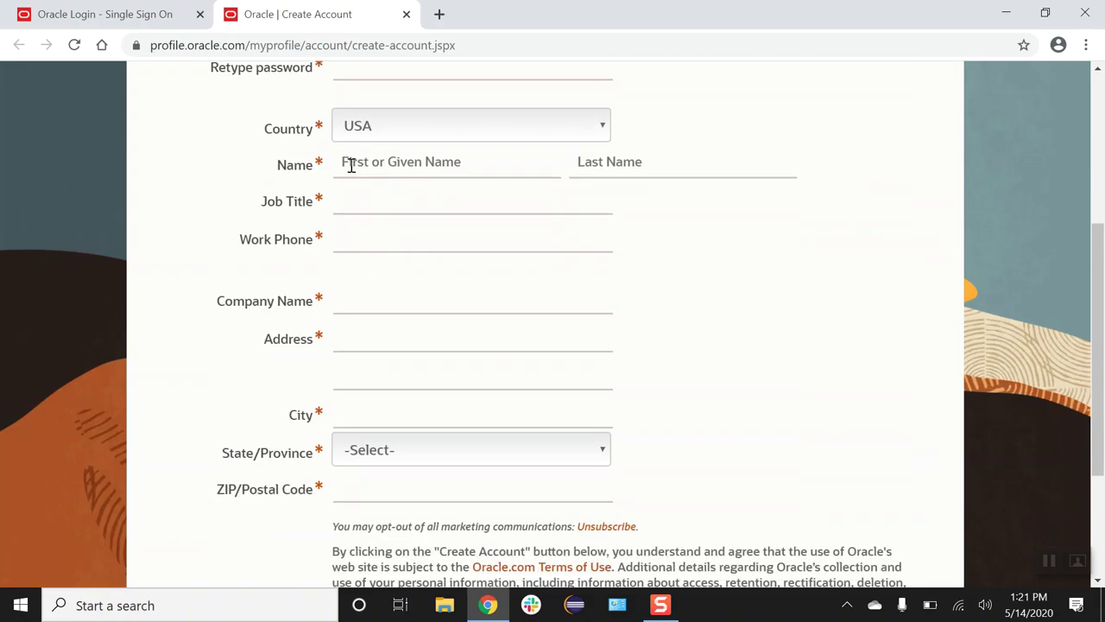
click(350, 164)
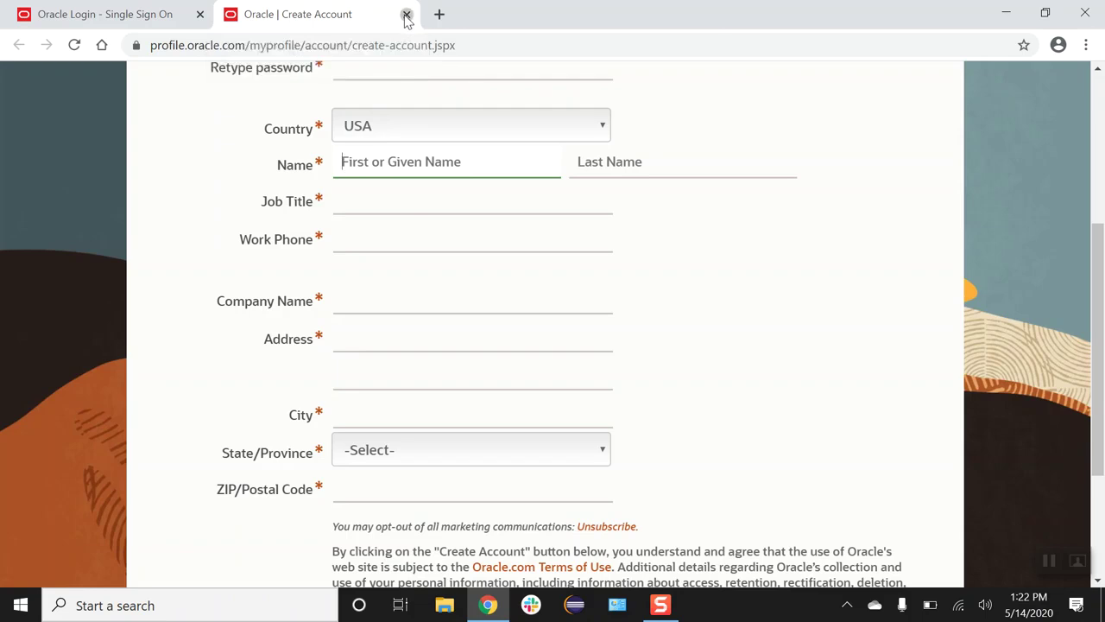
click(406, 14)
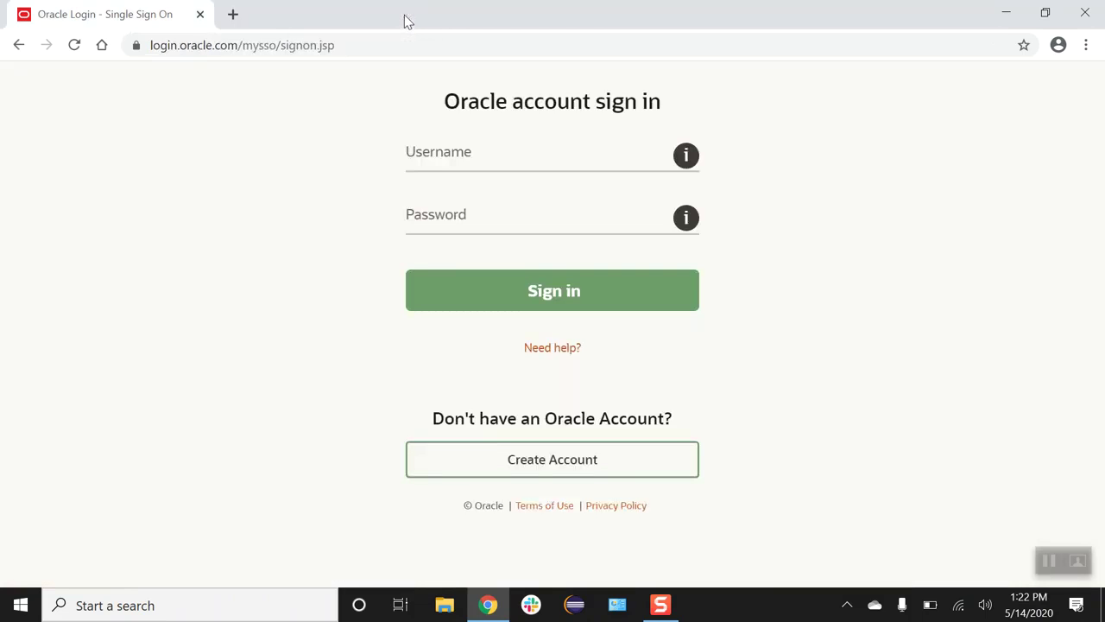
Step: Sign in with the Oracle account e-mail and password and let the jdk-8u251 installer download
click(454, 160)
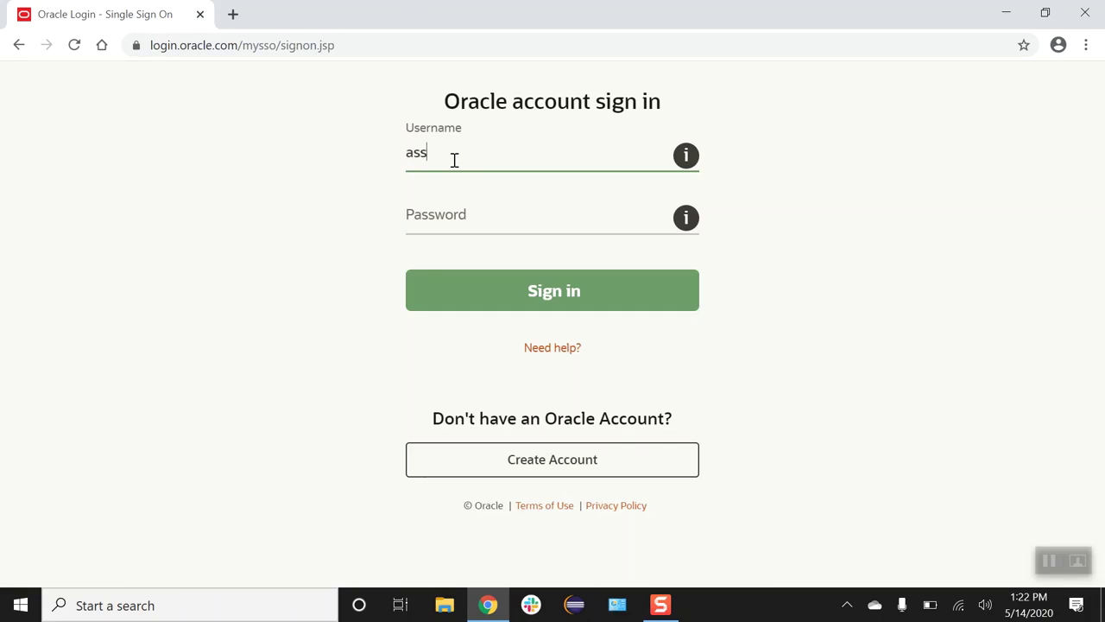
click(454, 205)
text(••••••••••)
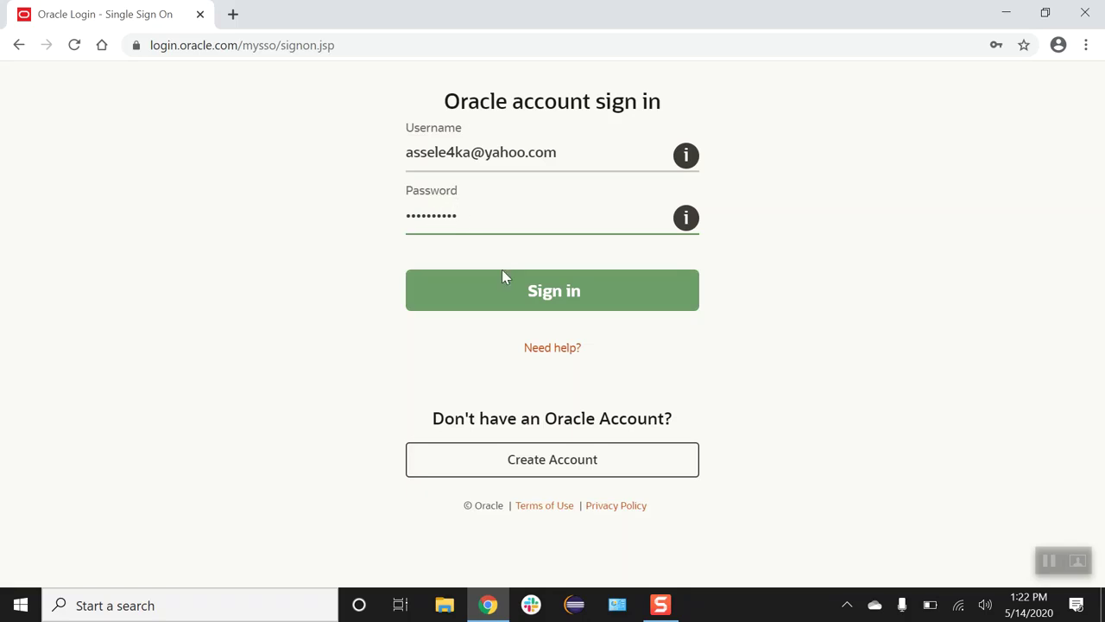
click(518, 295)
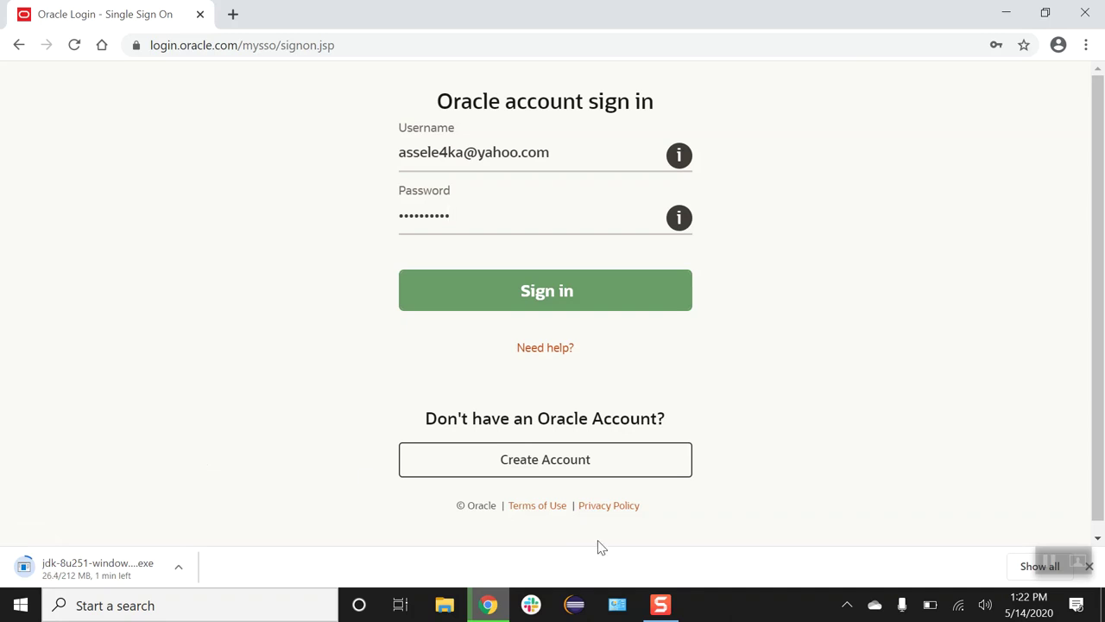
click(1050, 562)
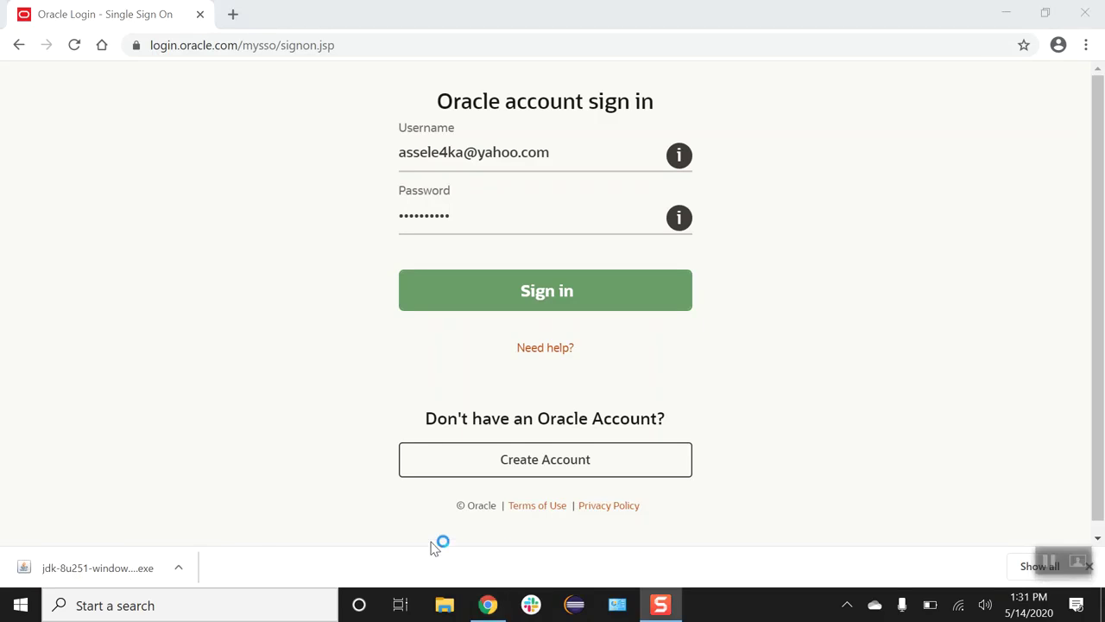
Step: Open the downloaded jdk-8u251 installer from Chrome's download bar, then close Chrome
click(181, 570)
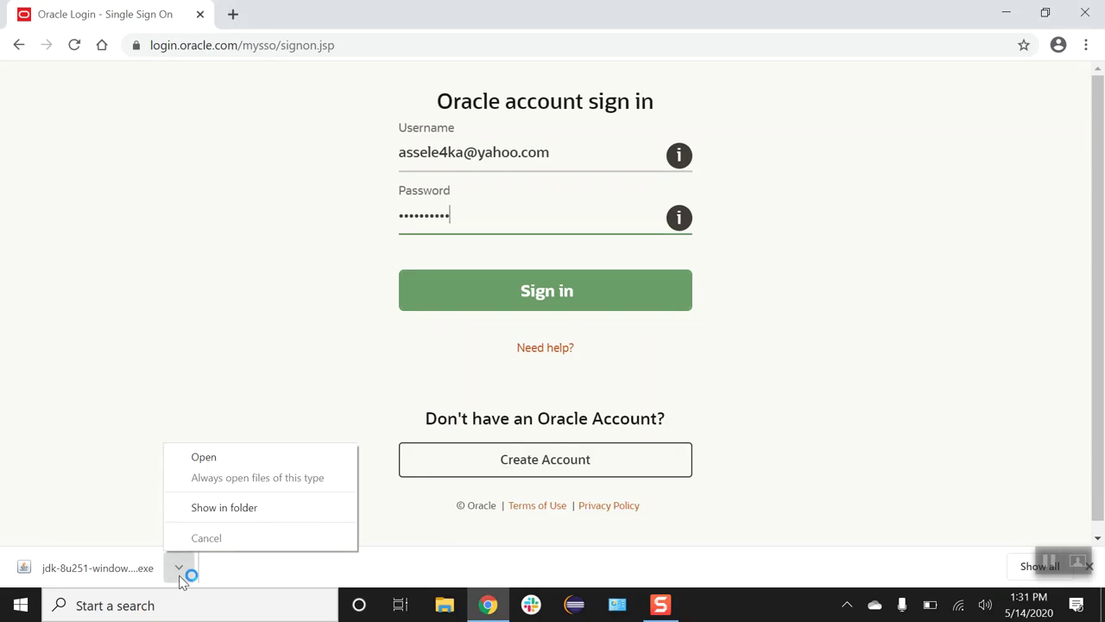
click(246, 461)
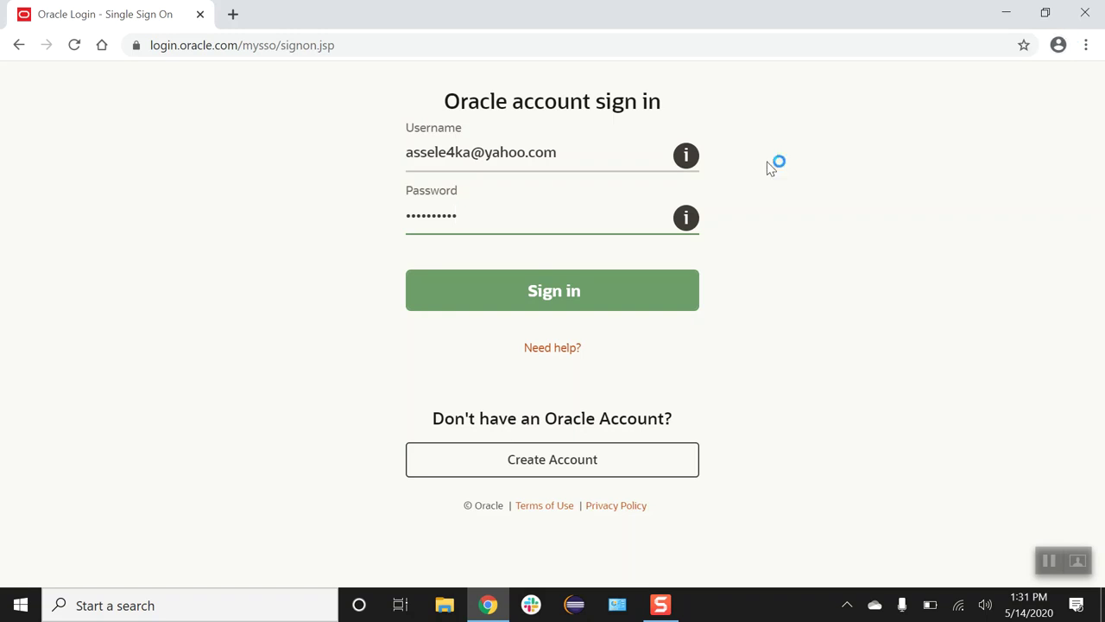
click(1086, 14)
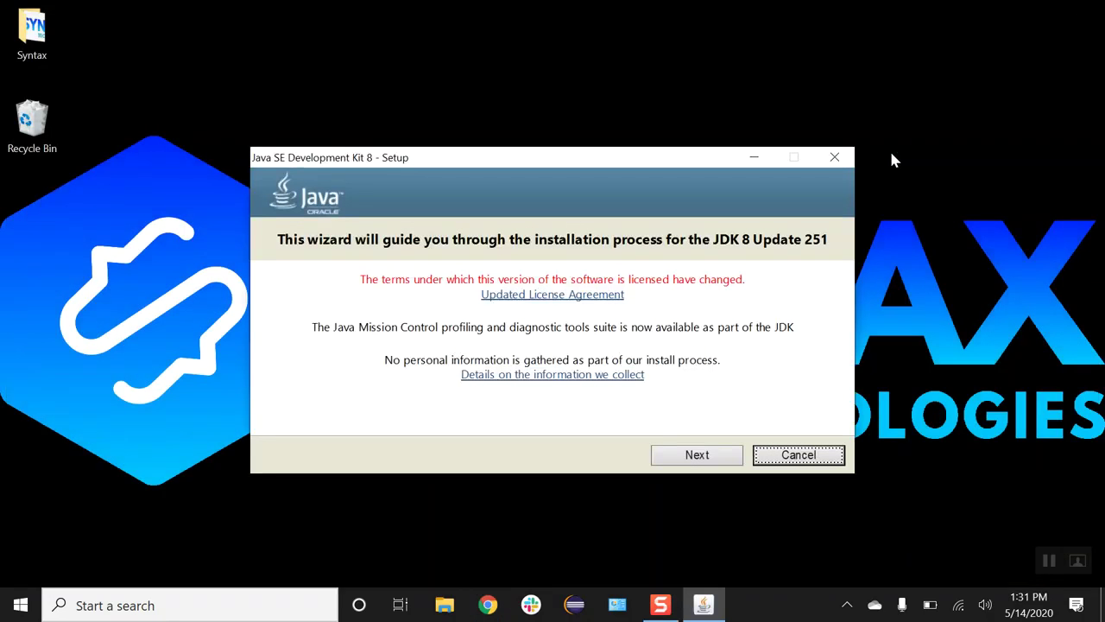
Step: Install JDK 8 Update 251 and its JRE with the default features and folders
click(730, 454)
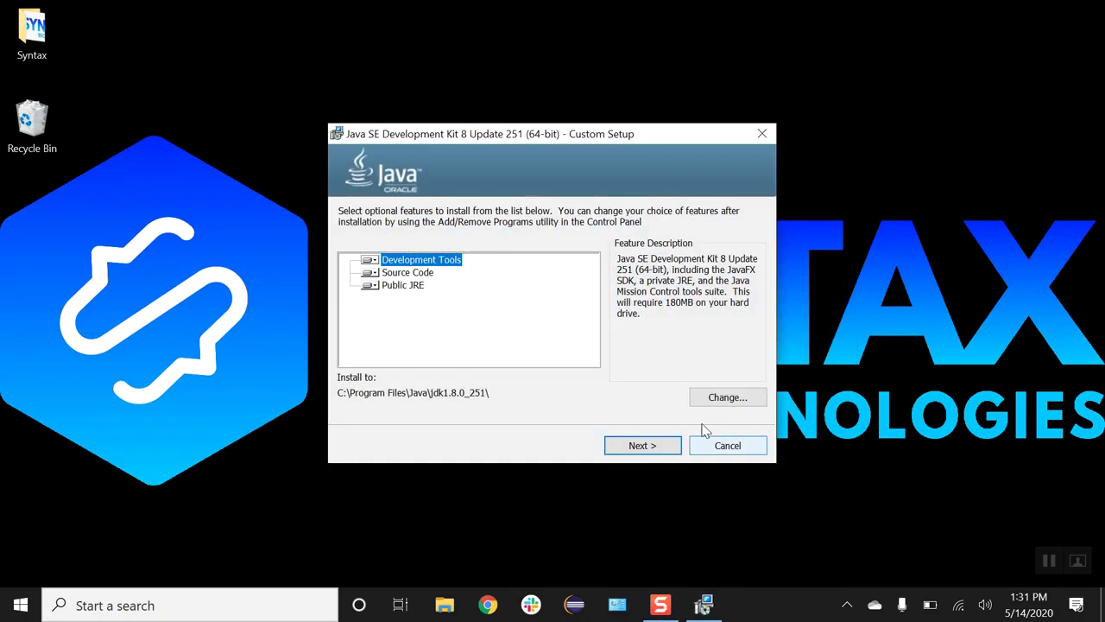
click(666, 445)
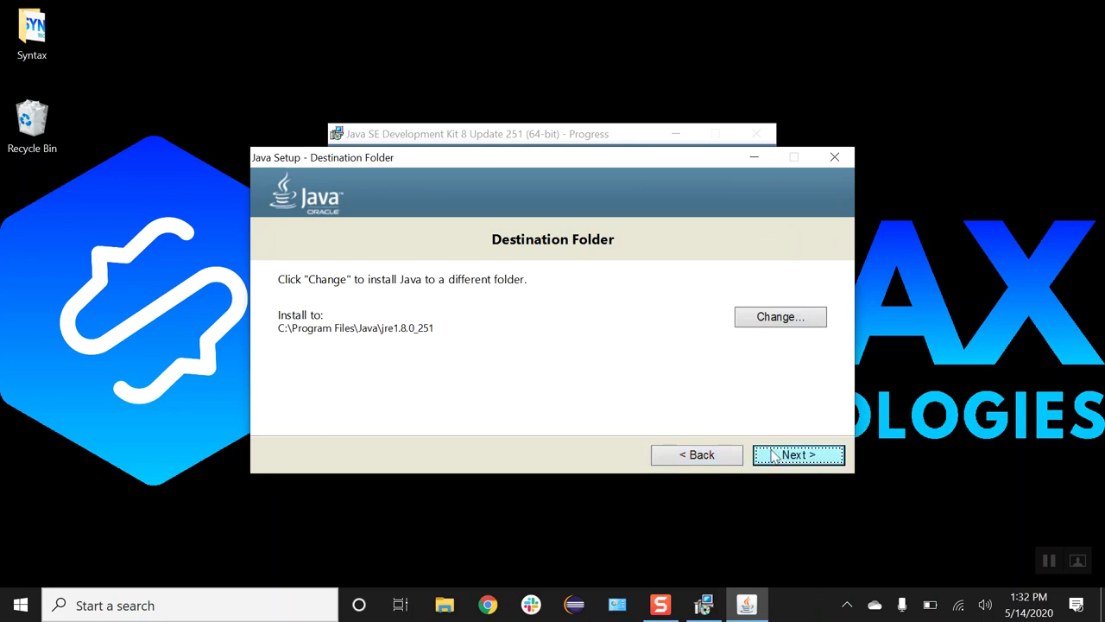
click(792, 459)
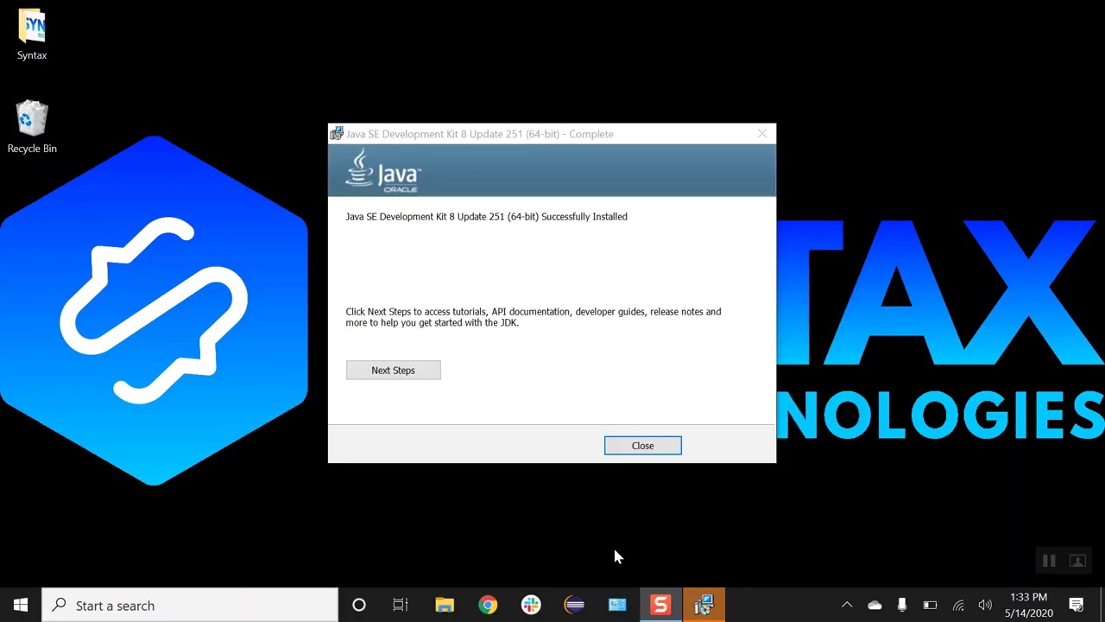
click(648, 446)
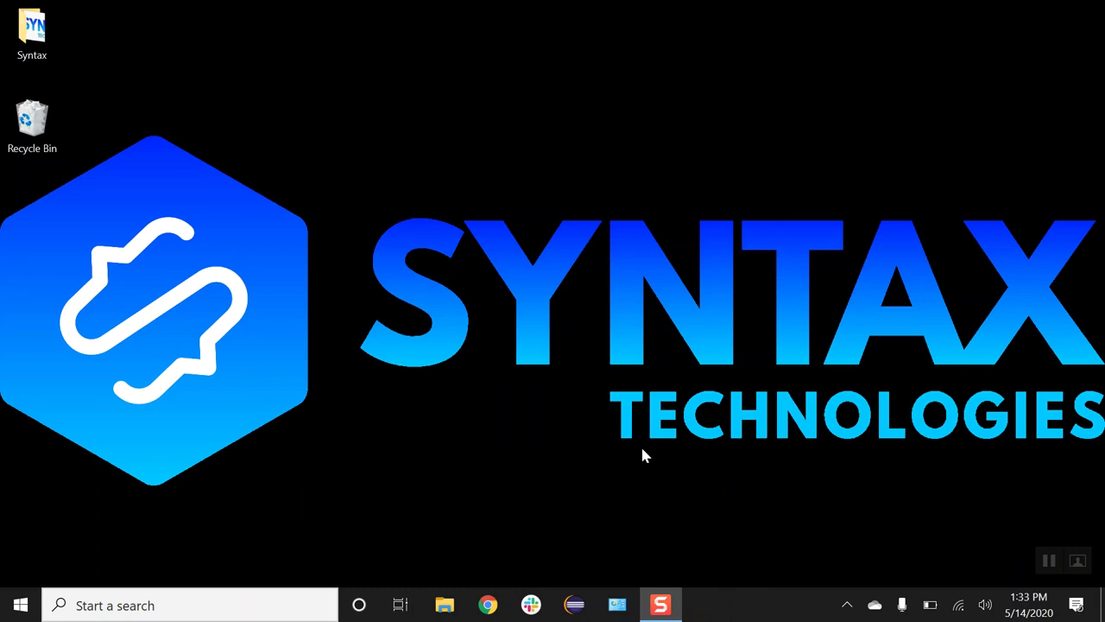
click(444, 604)
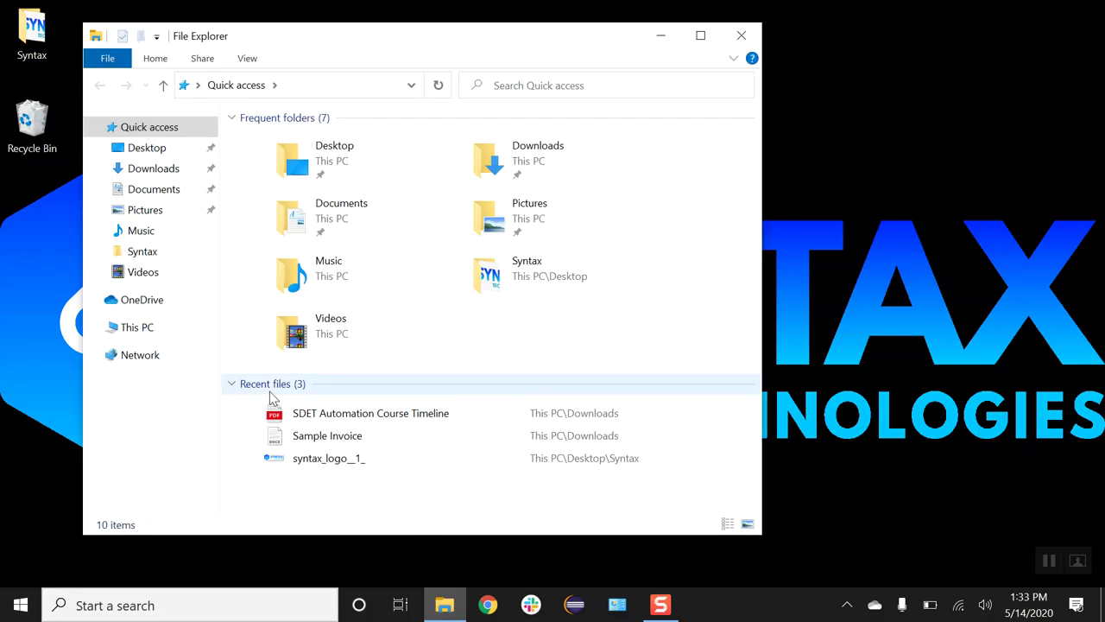
Step: Browse to C:\Program Files\Java\jdk1.8.0_251 in File Explorer
click(160, 335)
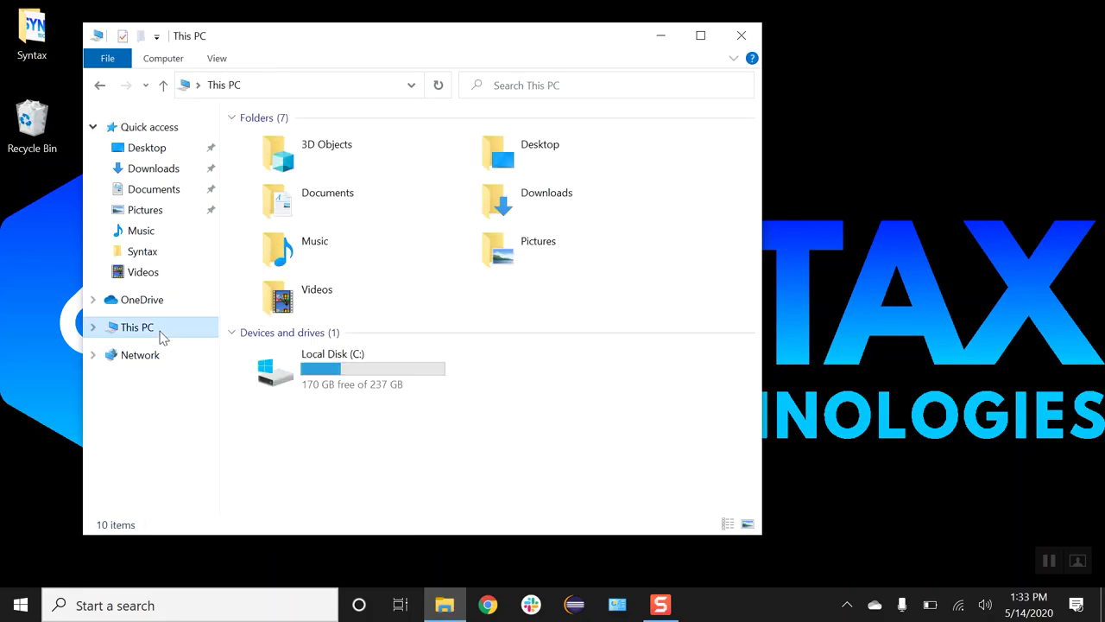
click(351, 373)
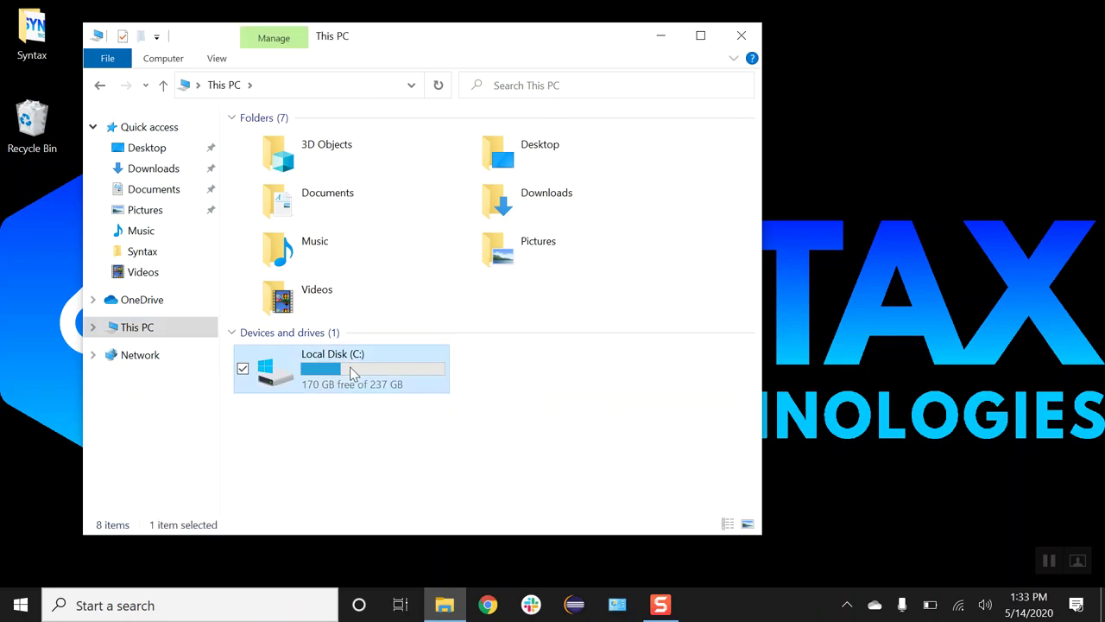
double_click(351, 373)
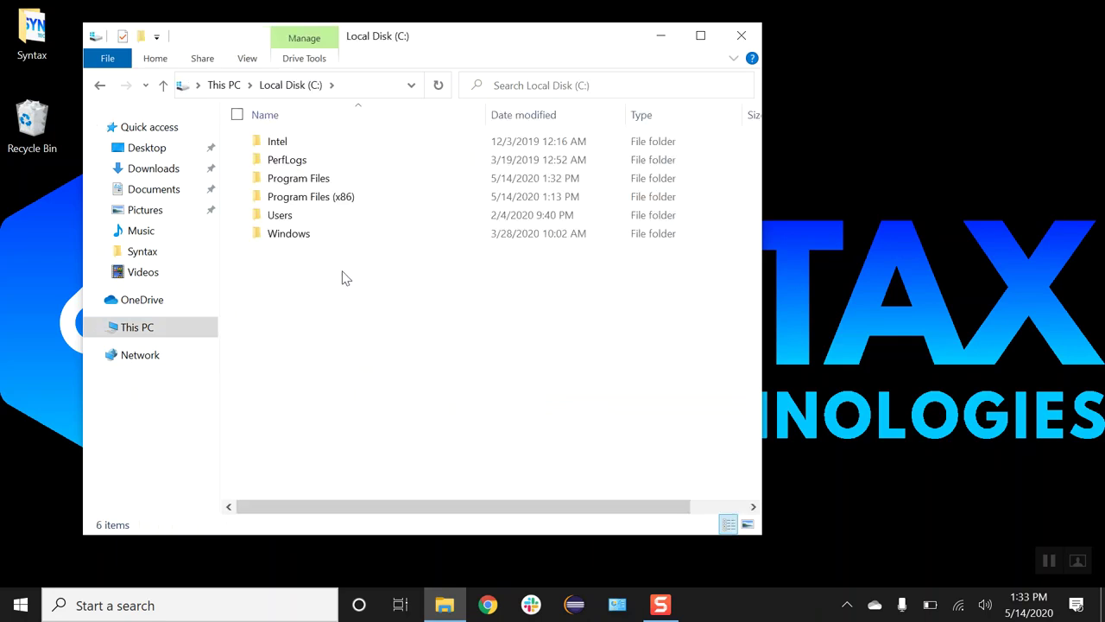
double_click(334, 185)
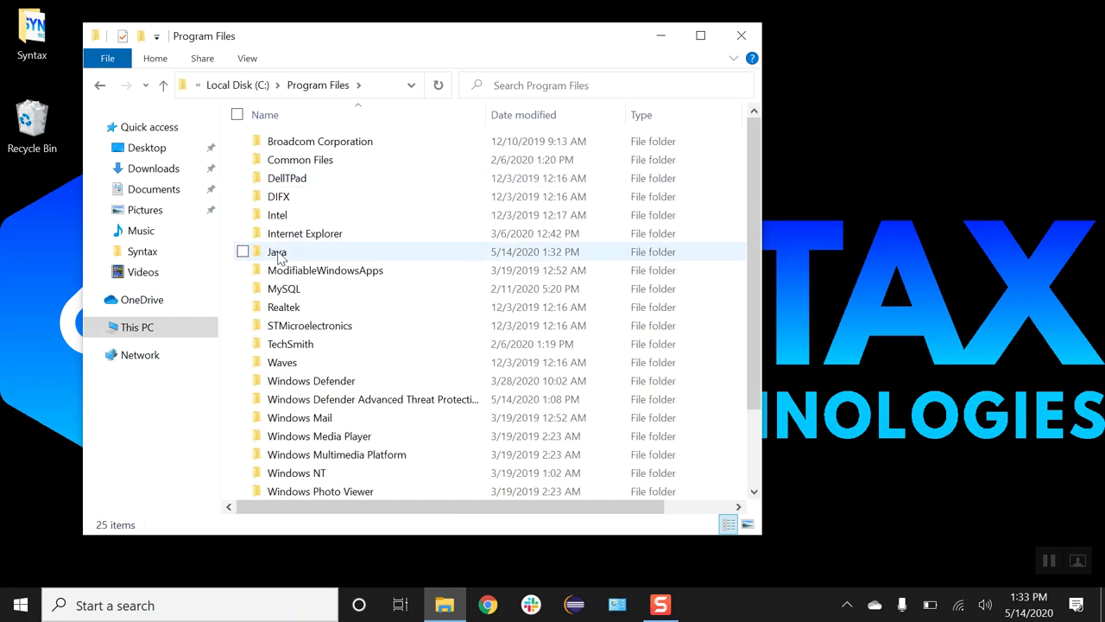
double_click(280, 255)
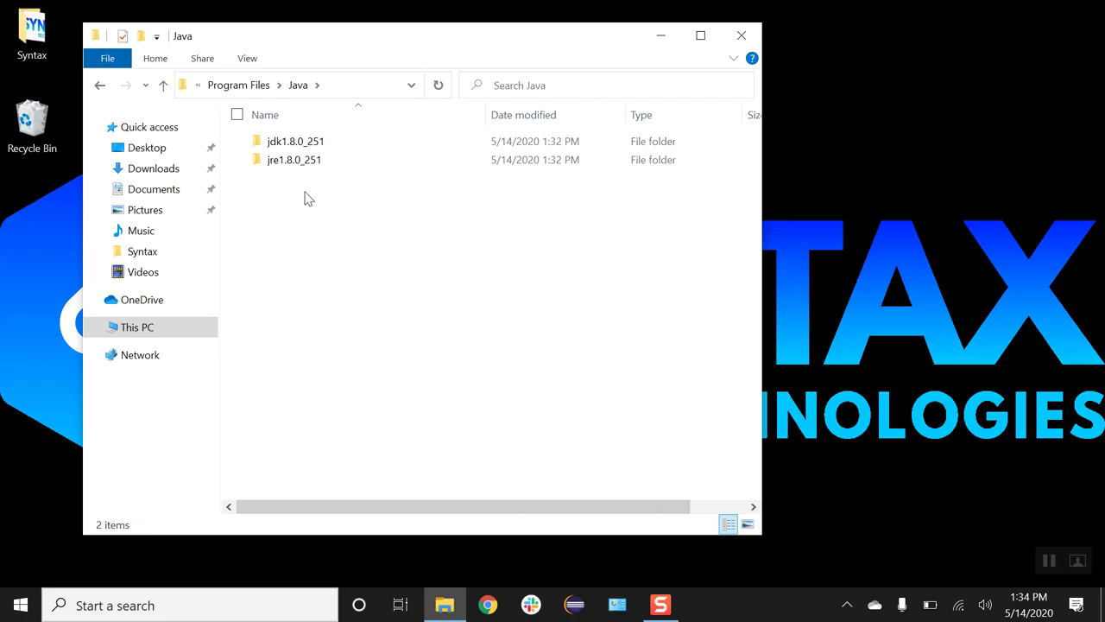
double_click(309, 145)
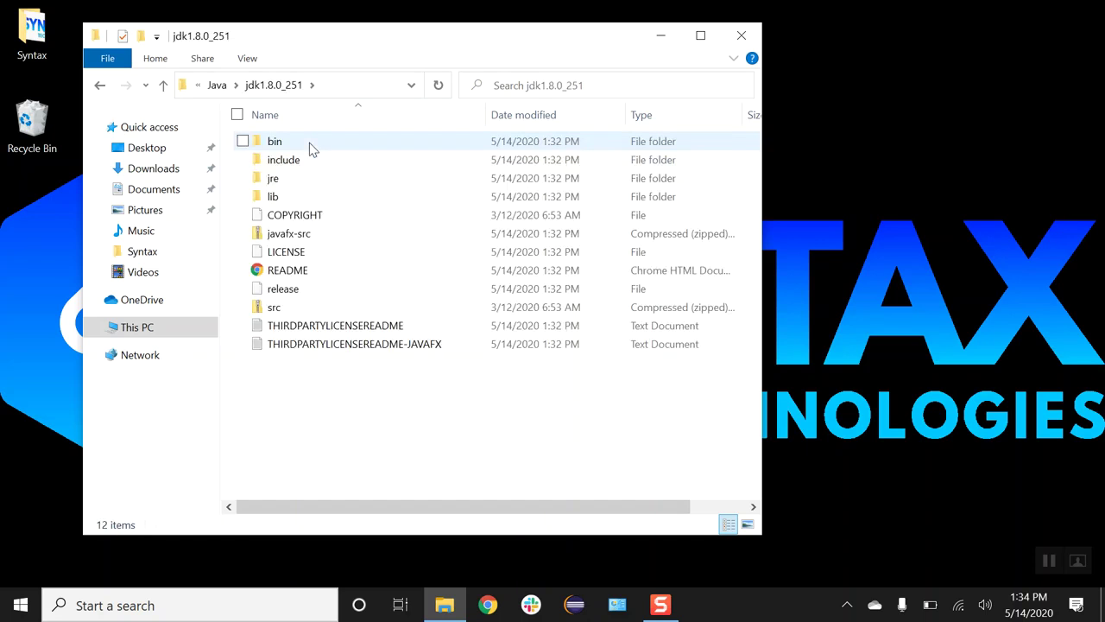
Step: Copy the path C:\Program Files\Java\jdk1.8.0_251 from the address bar
click(335, 91)
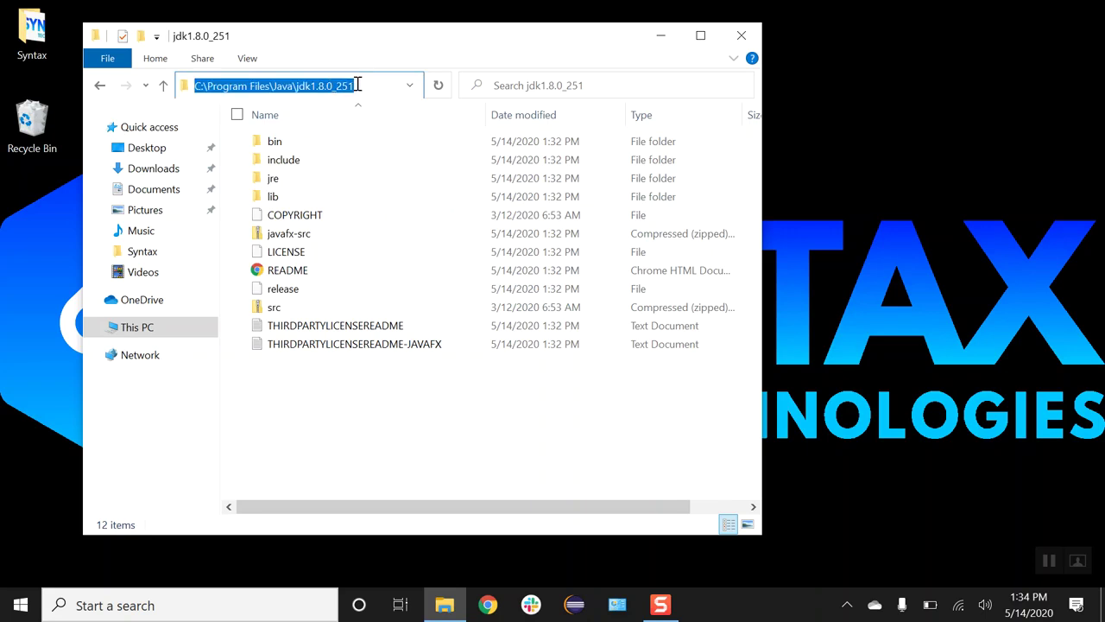
right_click(358, 85)
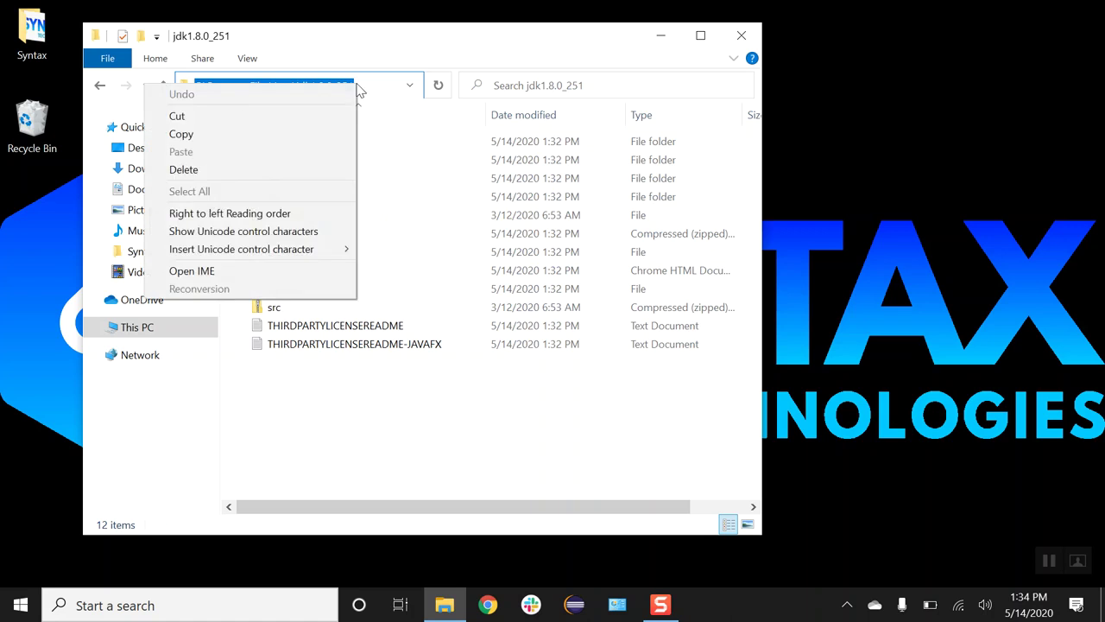
click(284, 136)
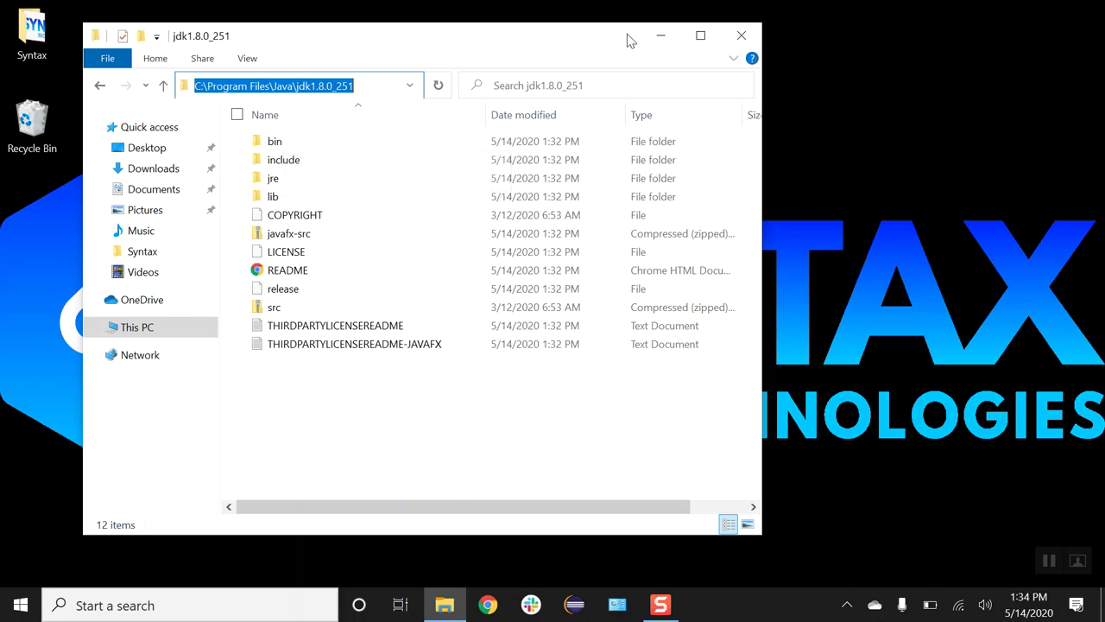
Step: Open System Properties' Environment Variables via an 'environ' search and start a new system variable
click(740, 41)
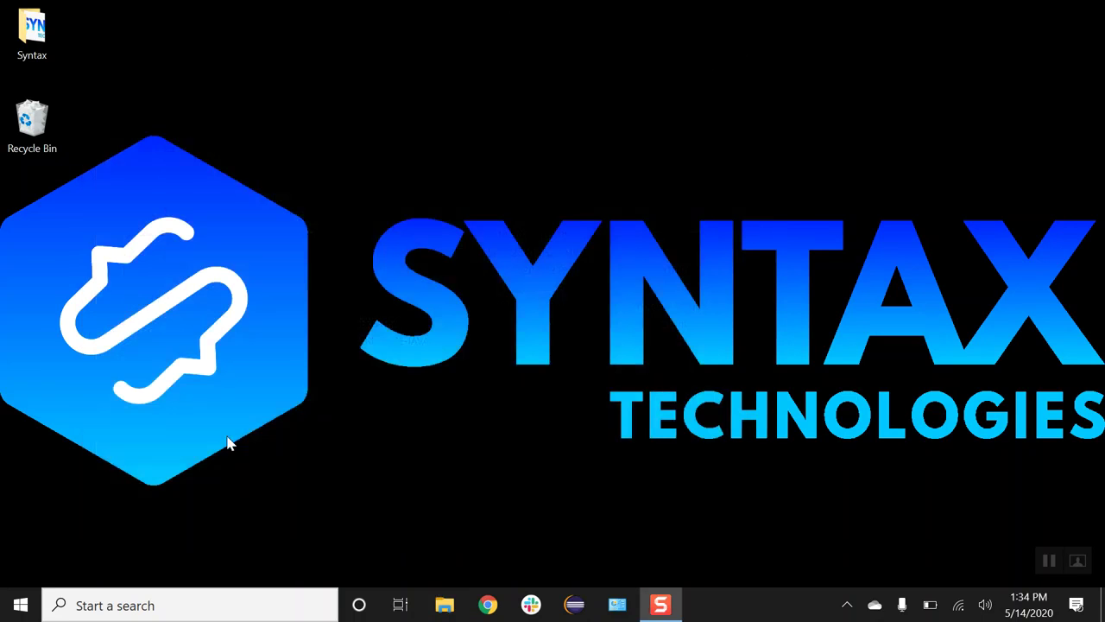
click(163, 604)
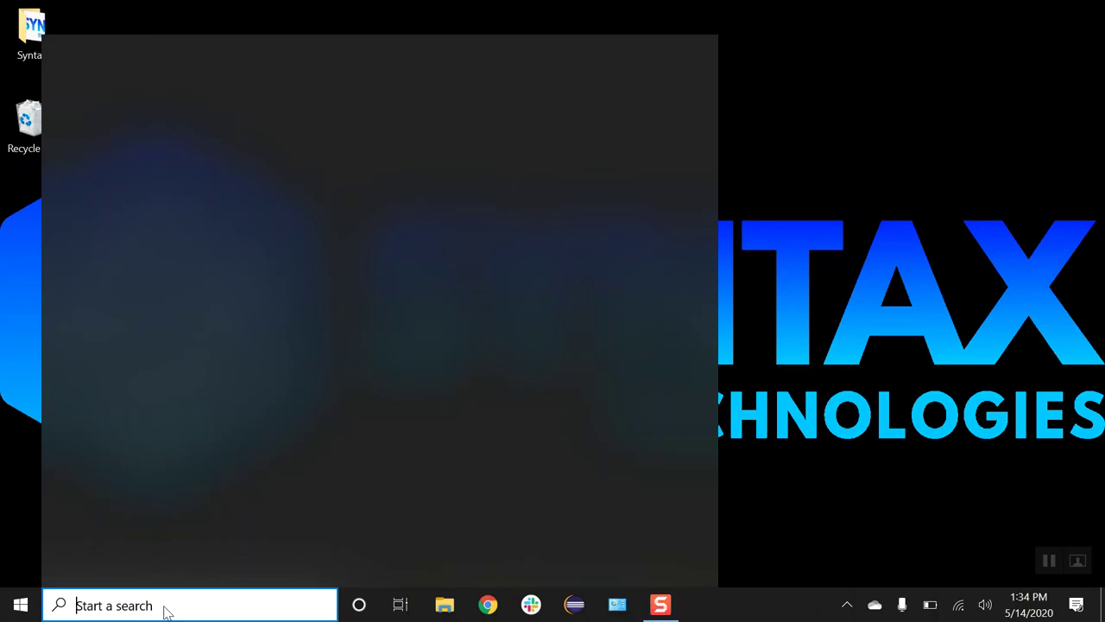
text(e)
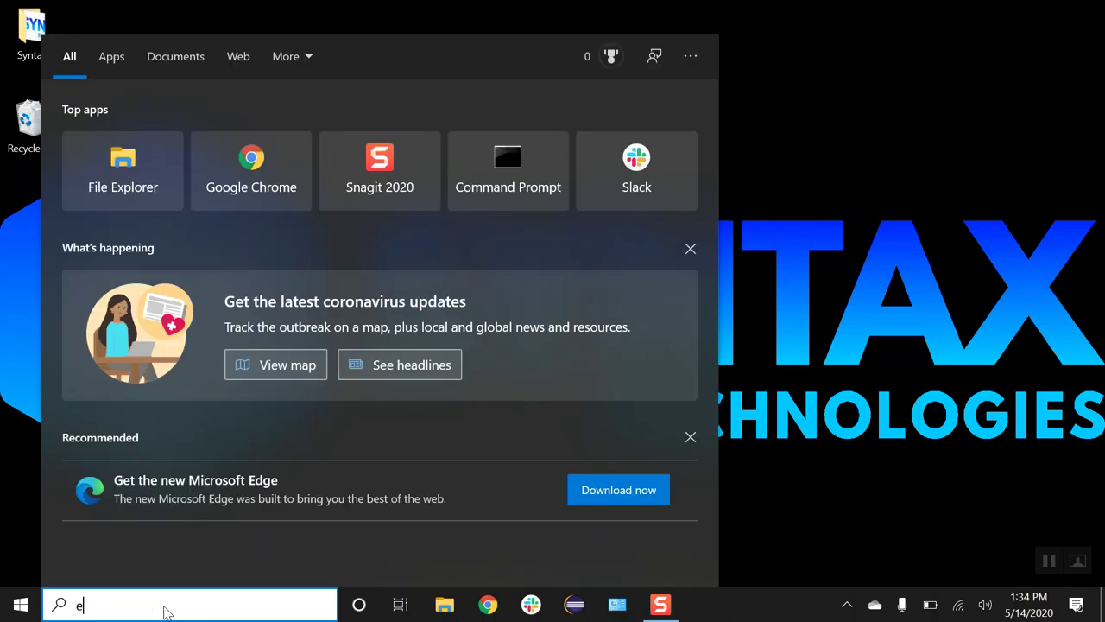
text(nviron)
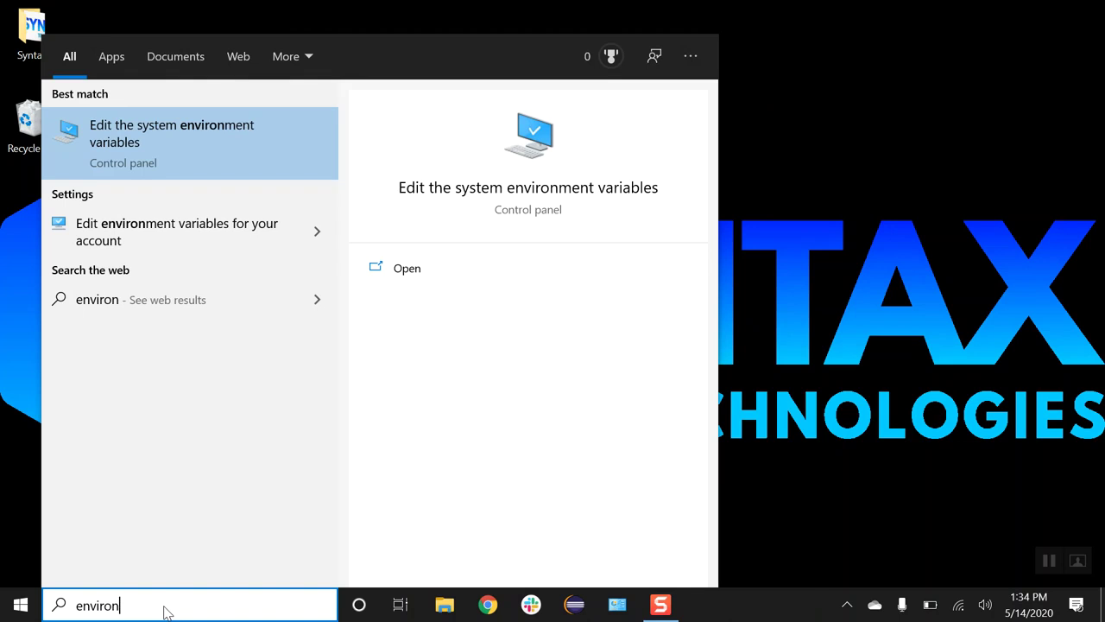
click(218, 144)
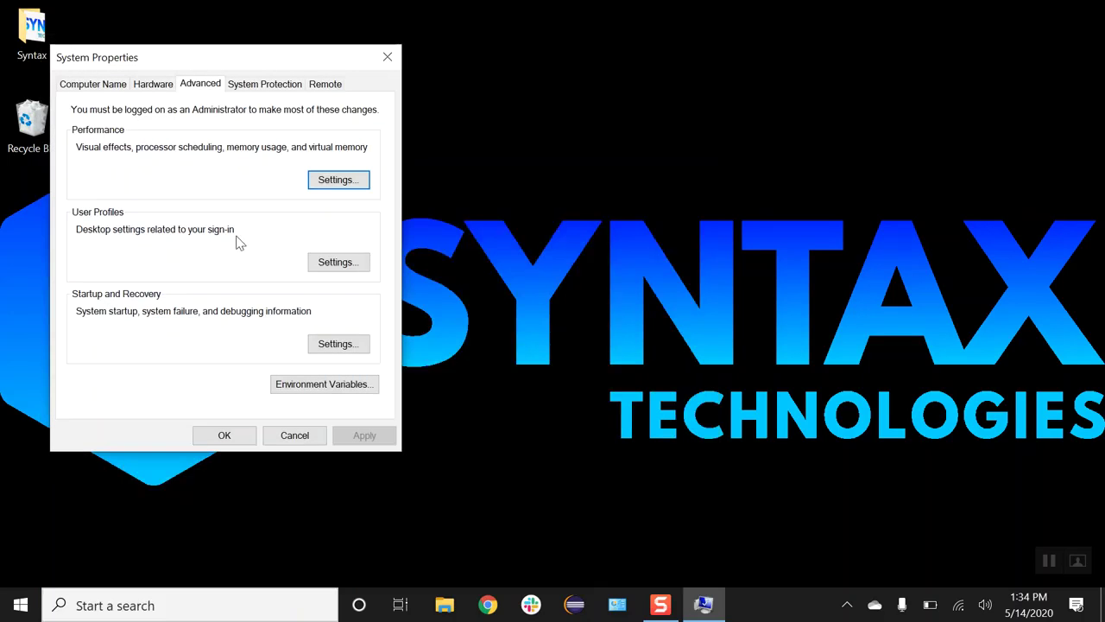
click(296, 383)
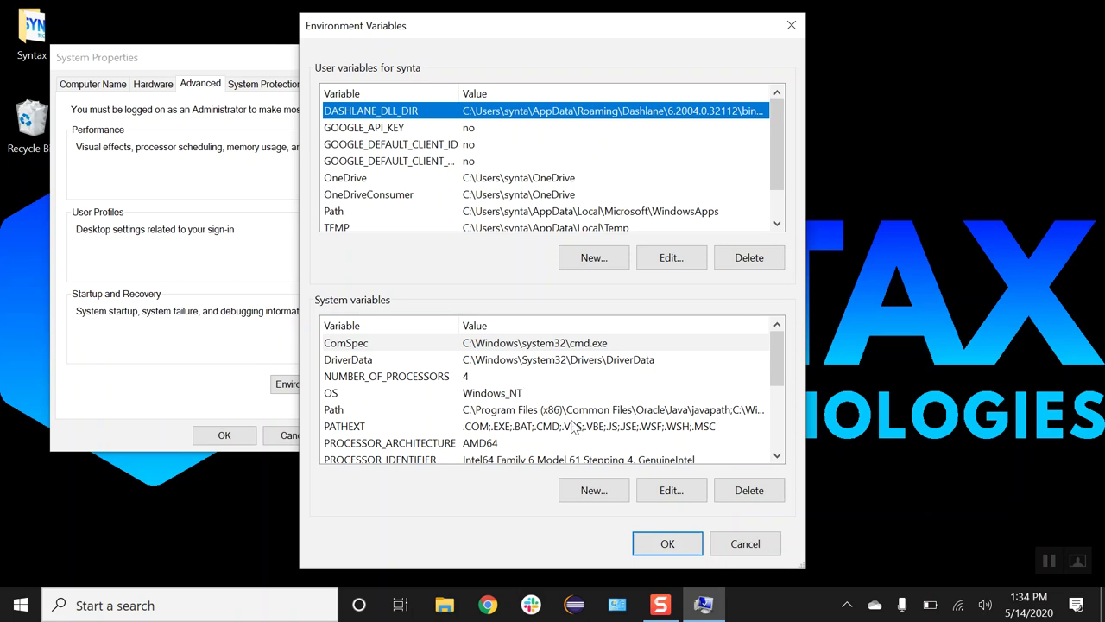
click(594, 491)
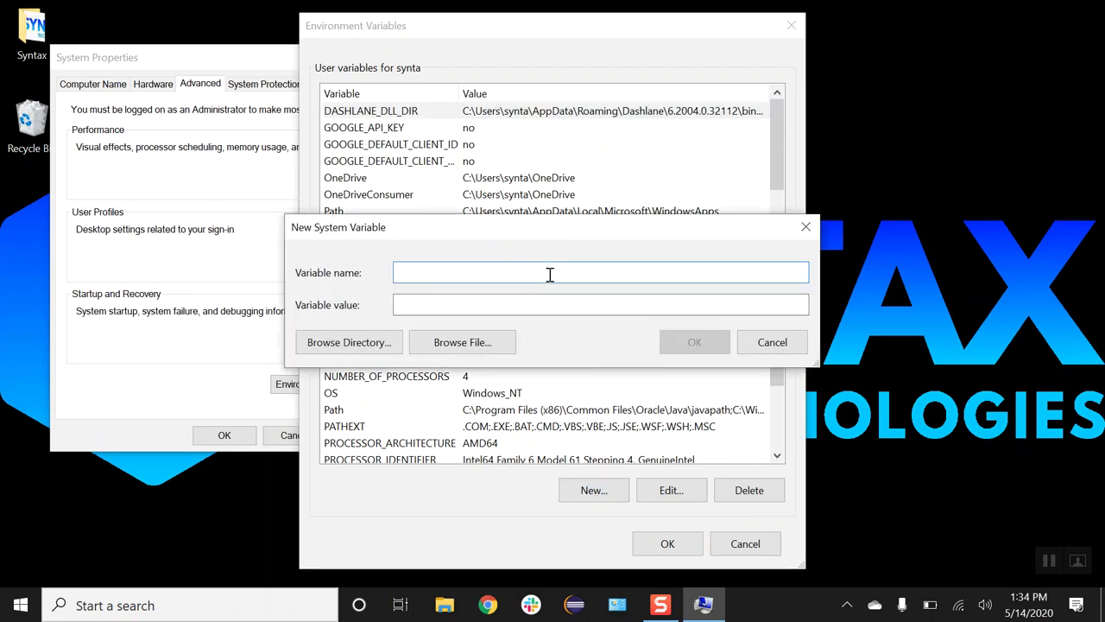
Step: Create system variable JAVA_HOME with the pasted value C:\Program Files\Java\jdk1.8.0_251
text(JAVA_HOME)
click(536, 304)
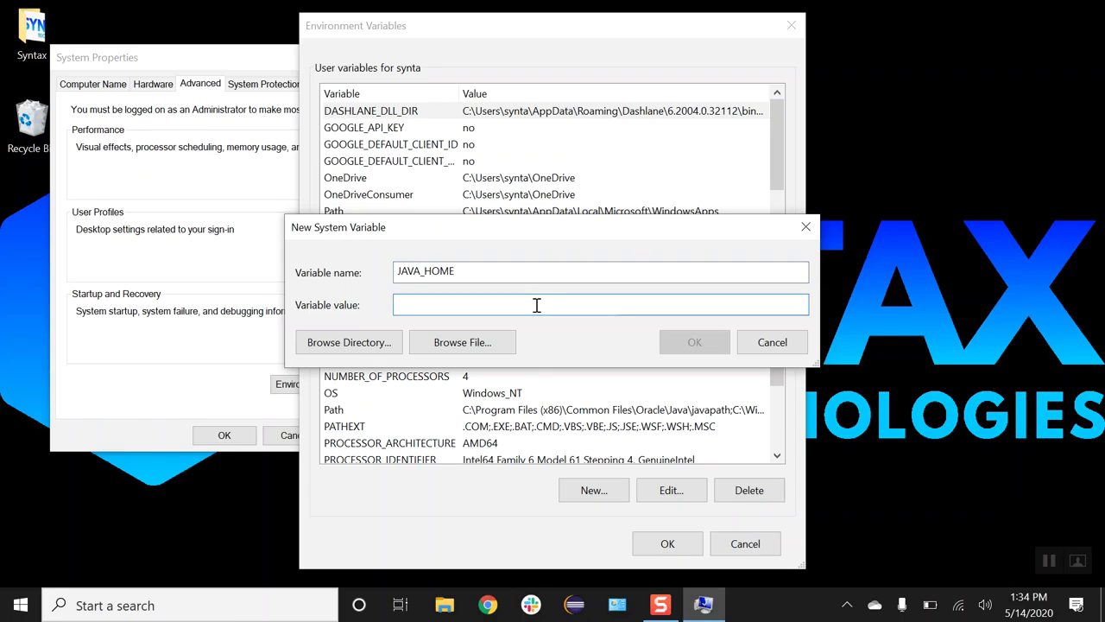
right_click(536, 305)
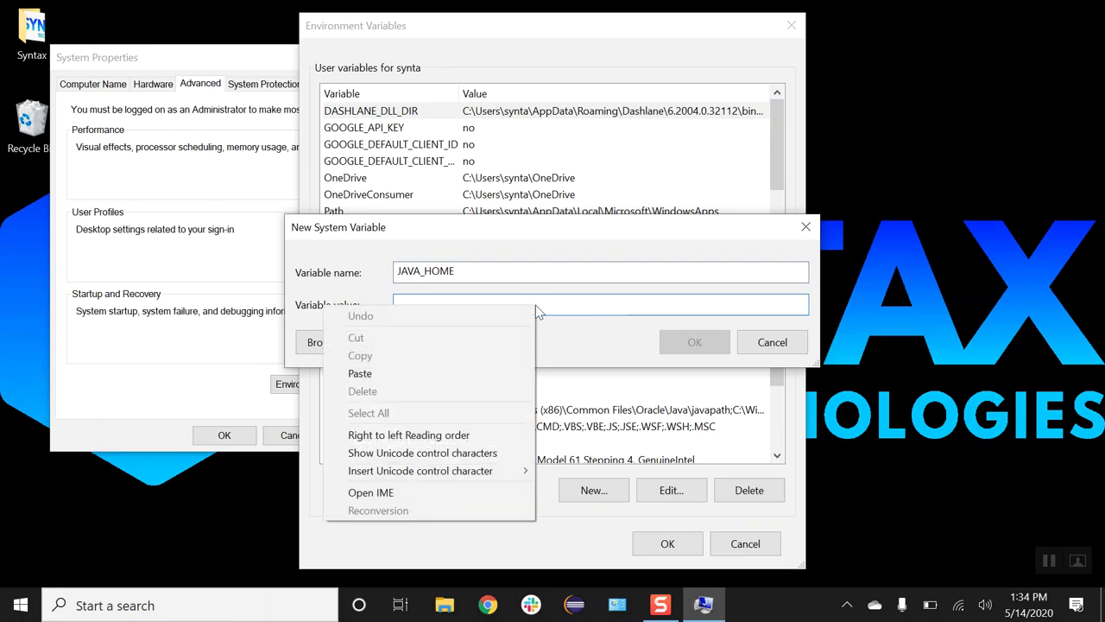
click(452, 378)
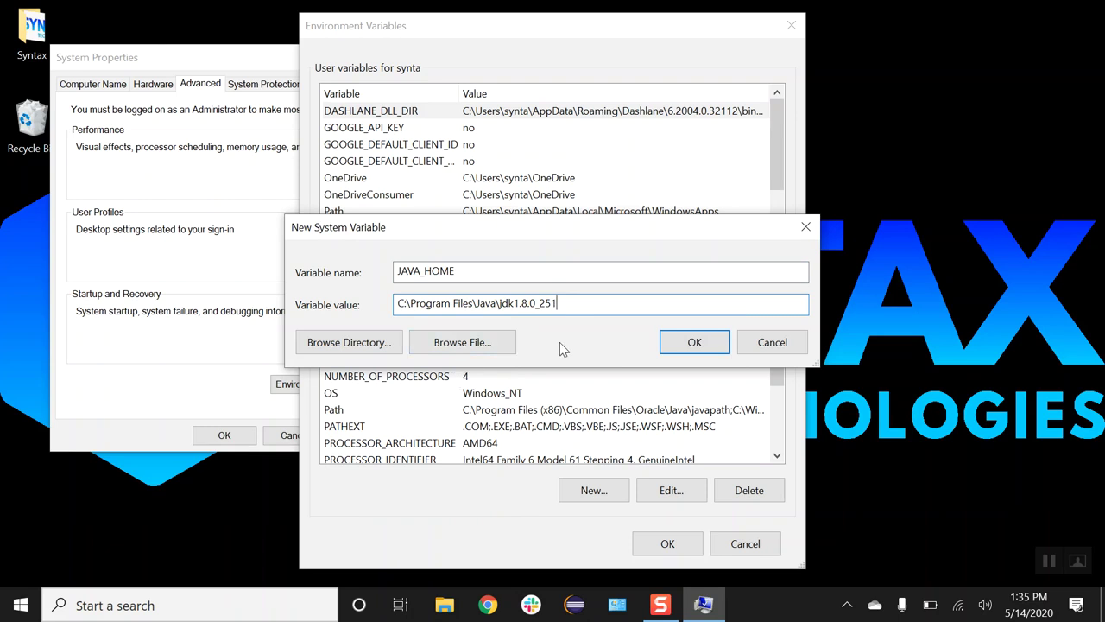
click(683, 343)
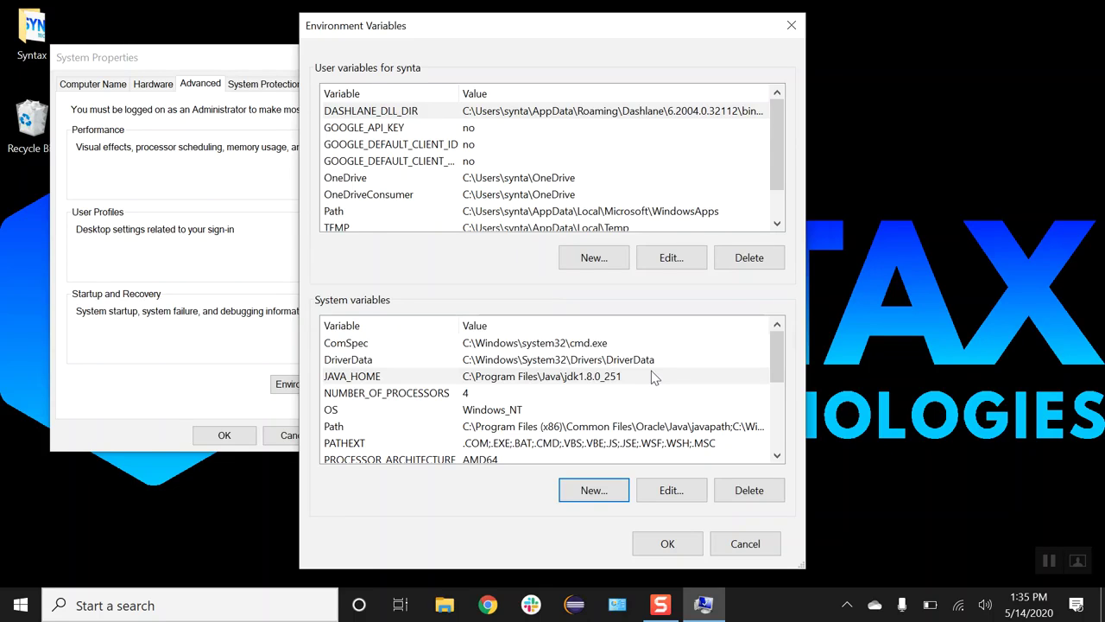
Step: Add %JAVA_HOME%\bin as a new system Path entry and confirm all open dialogs
click(385, 426)
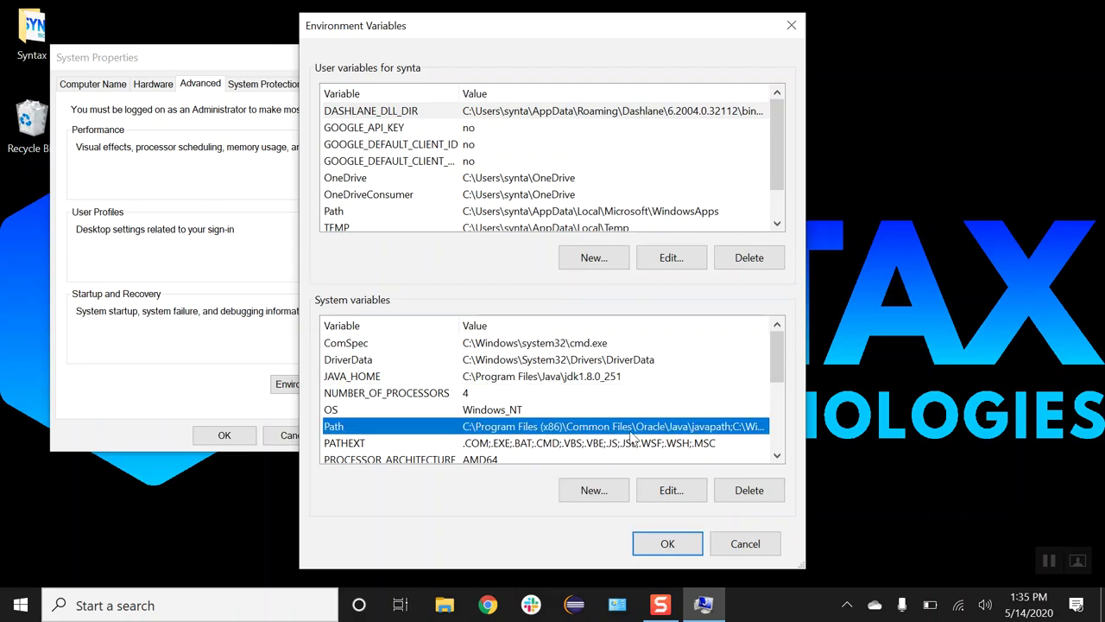
click(661, 489)
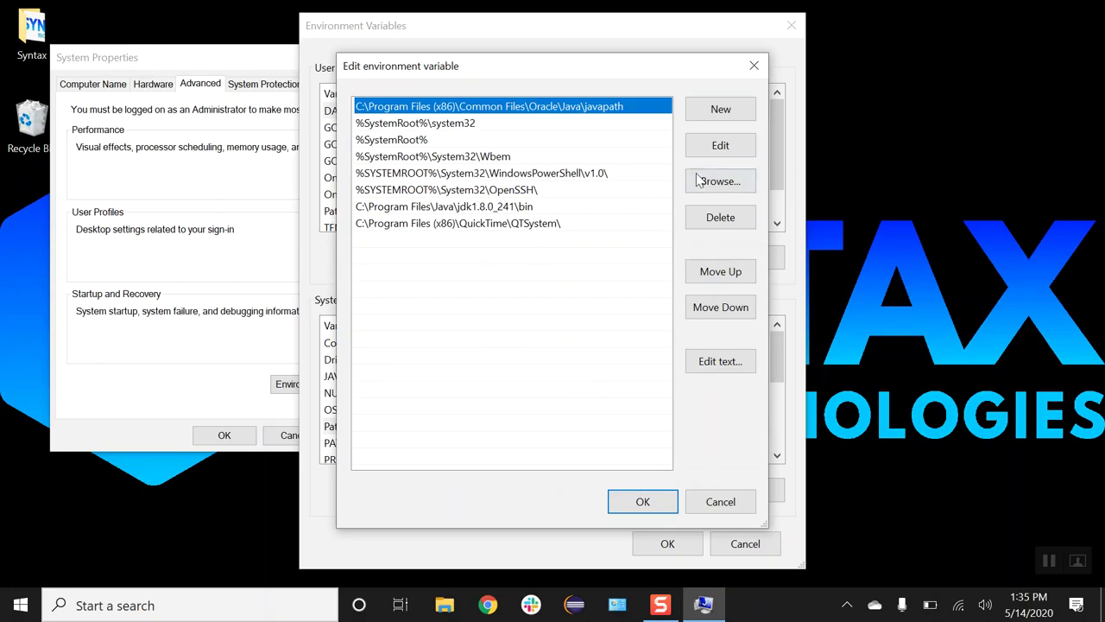
click(714, 112)
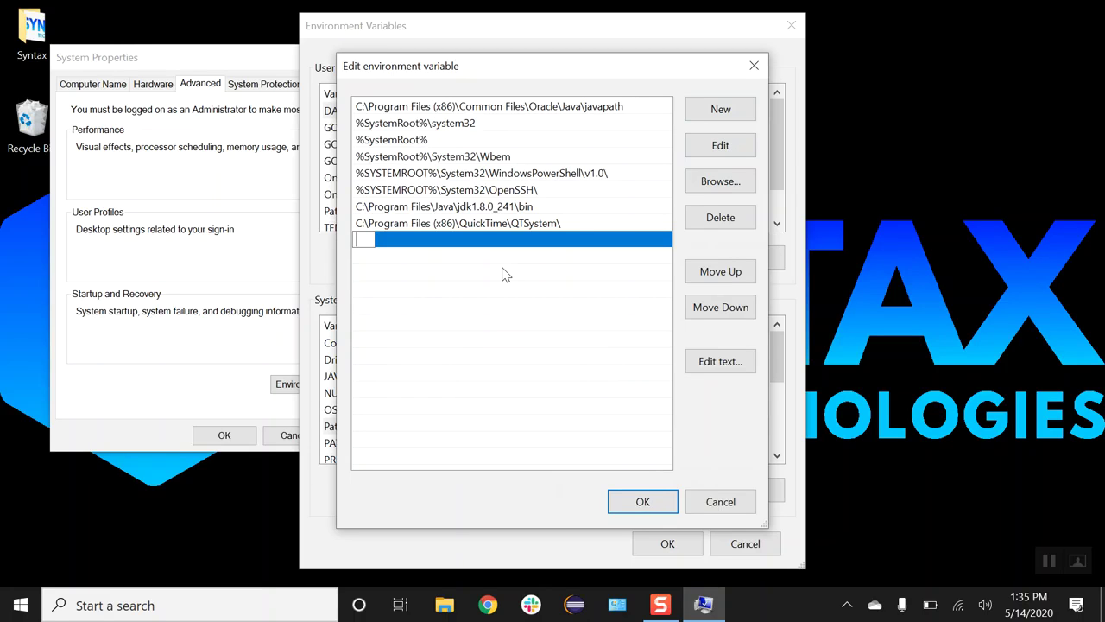
text(%JAVA_HOME)
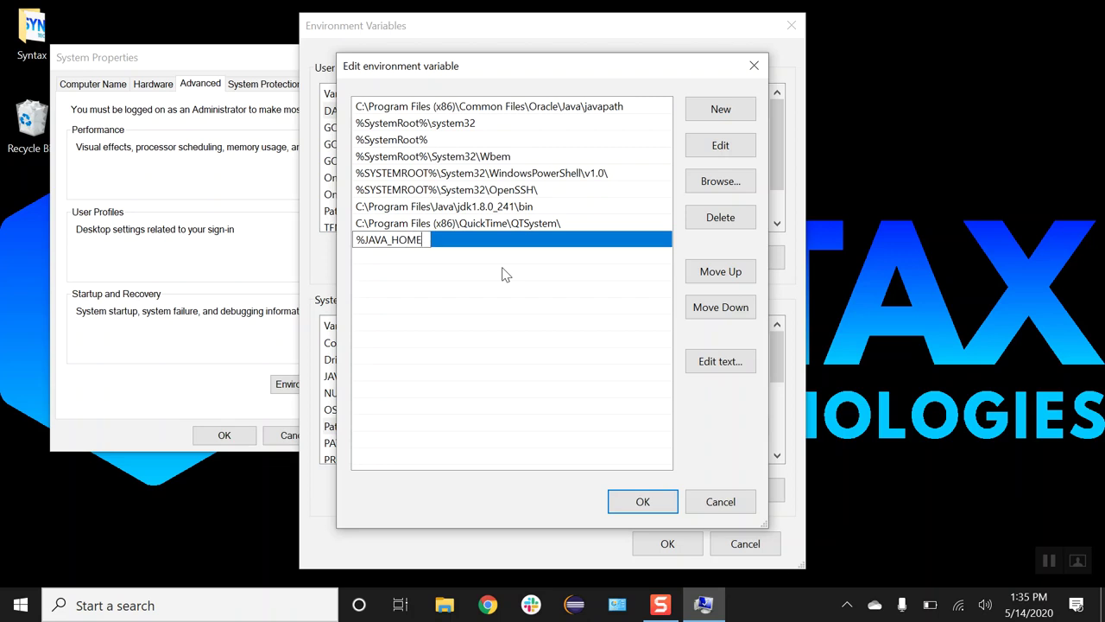
text(%\bin)
click(640, 506)
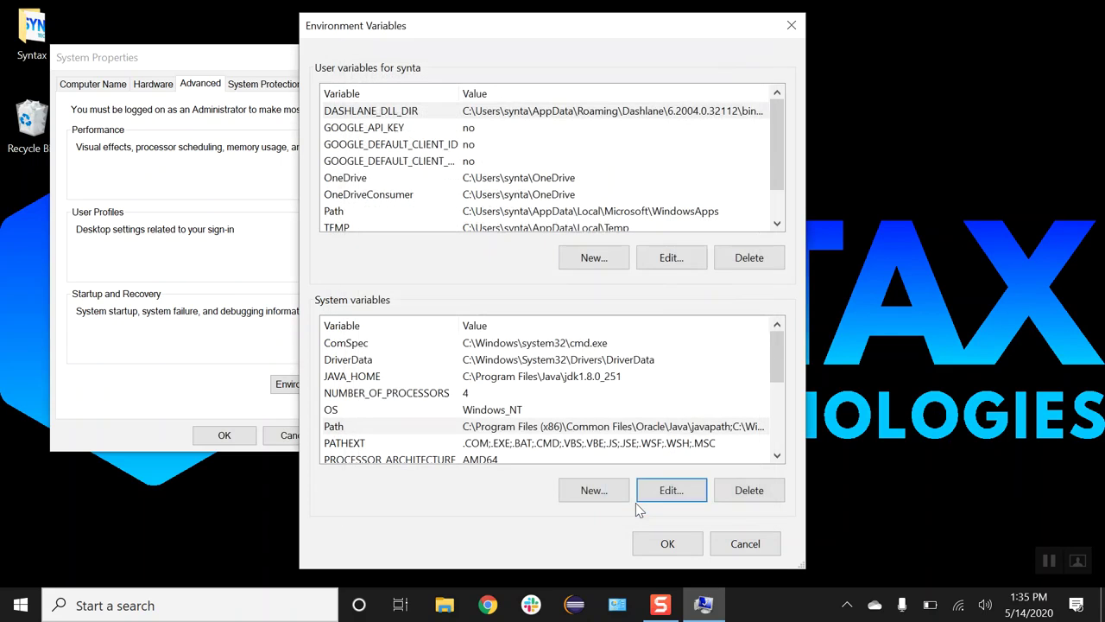
click(665, 544)
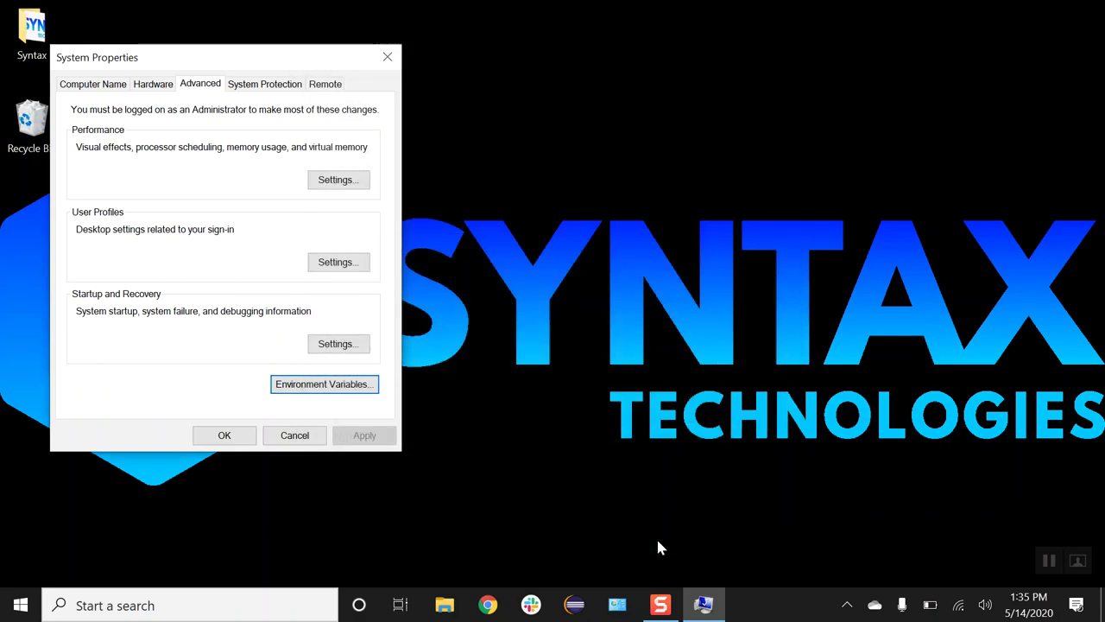
click(219, 435)
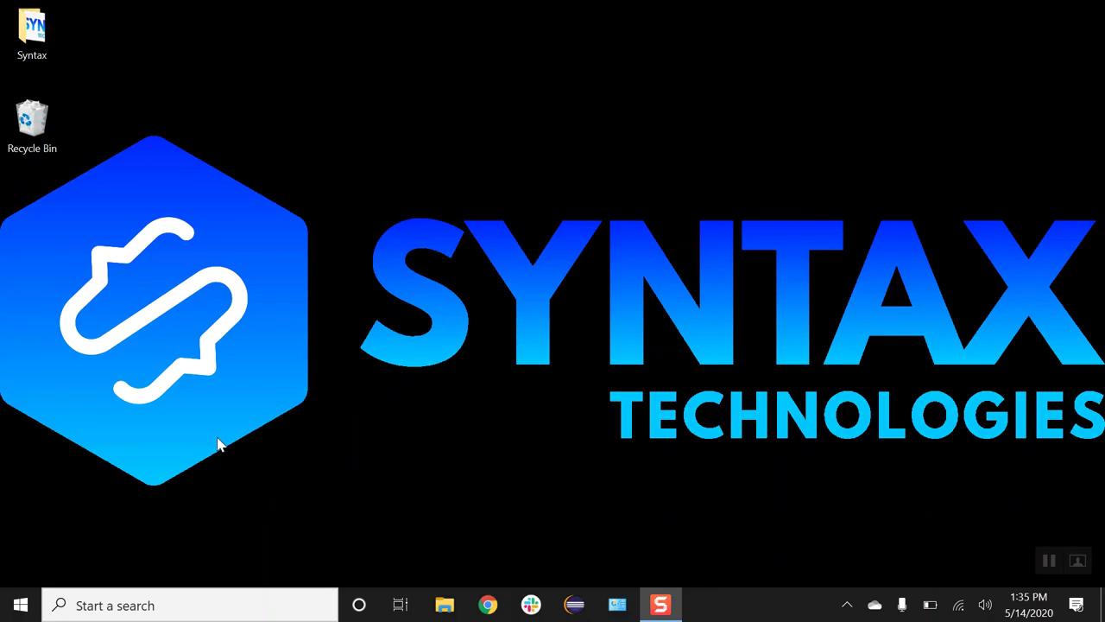
Step: Launch Command Prompt by searching for cmd
click(180, 610)
text(cmd)
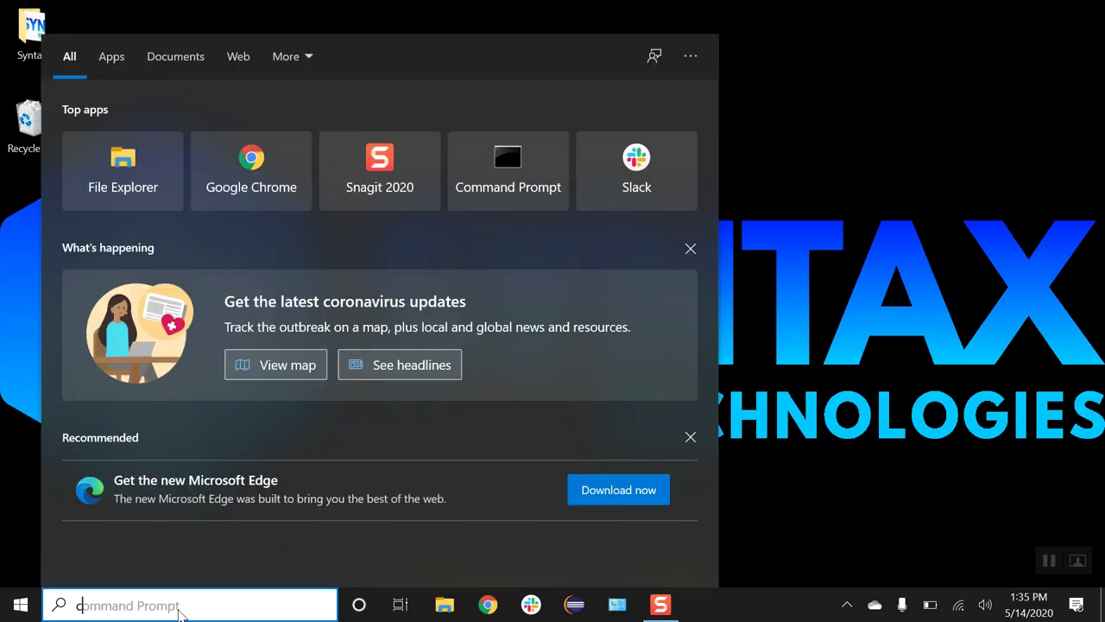
key(Return)
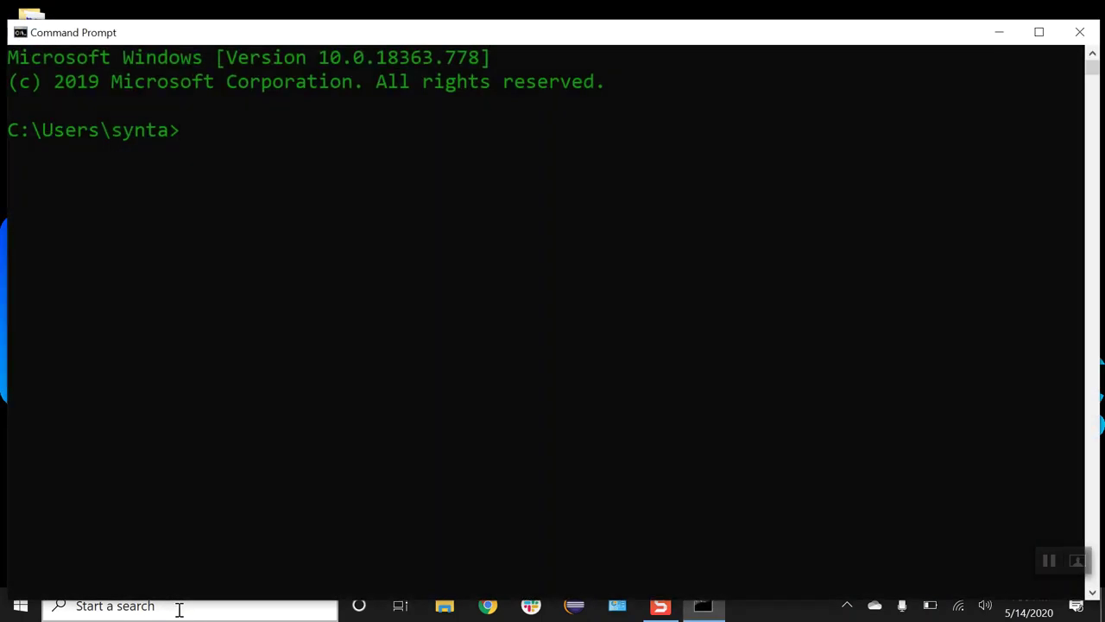
Step: Run java -version and check that it reports version "1.8.0_251"
text(java -version)
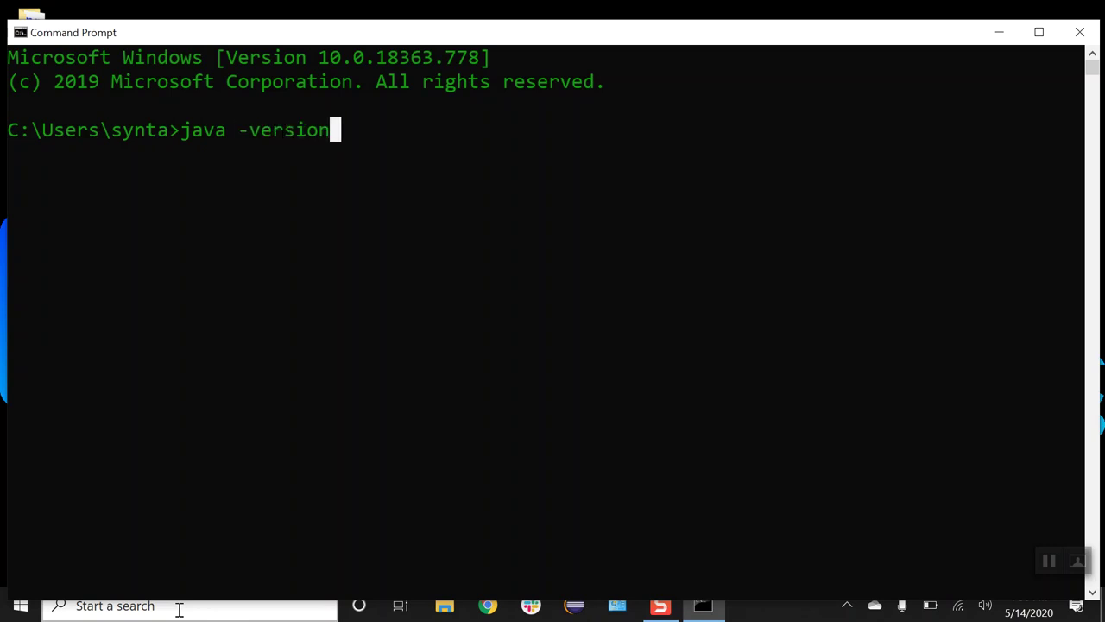
key(Return)
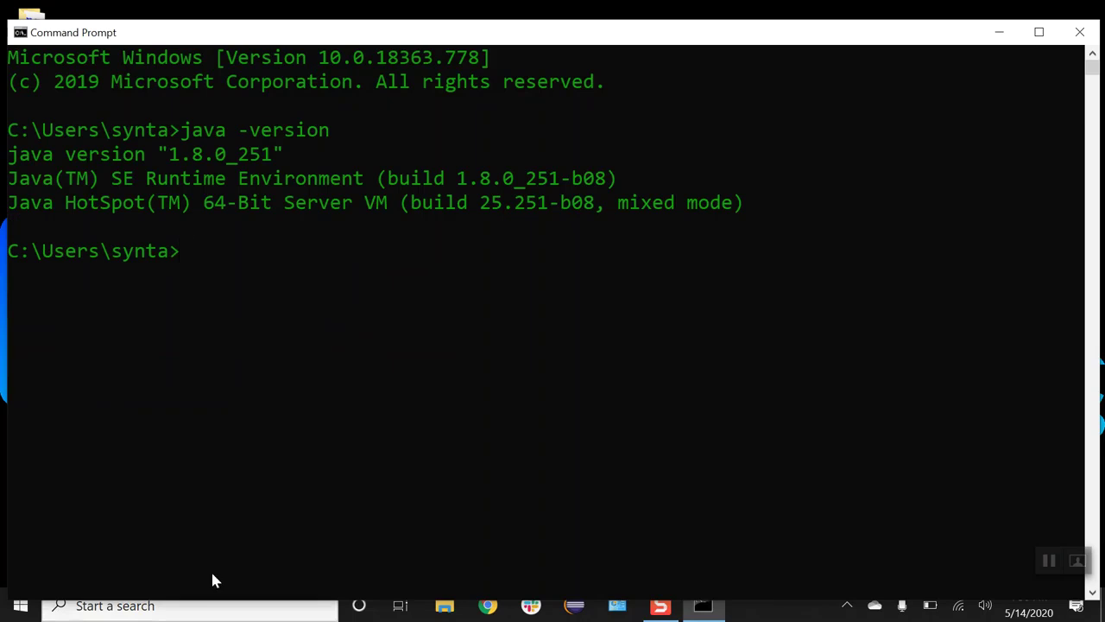
drag(289, 155, 10, 158)
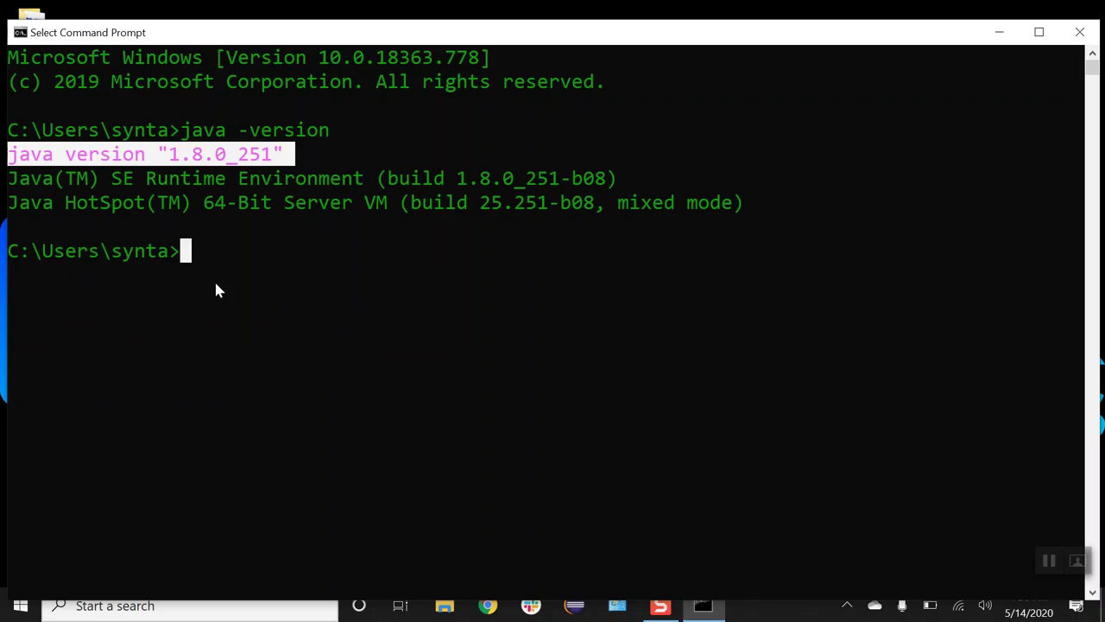
click(194, 255)
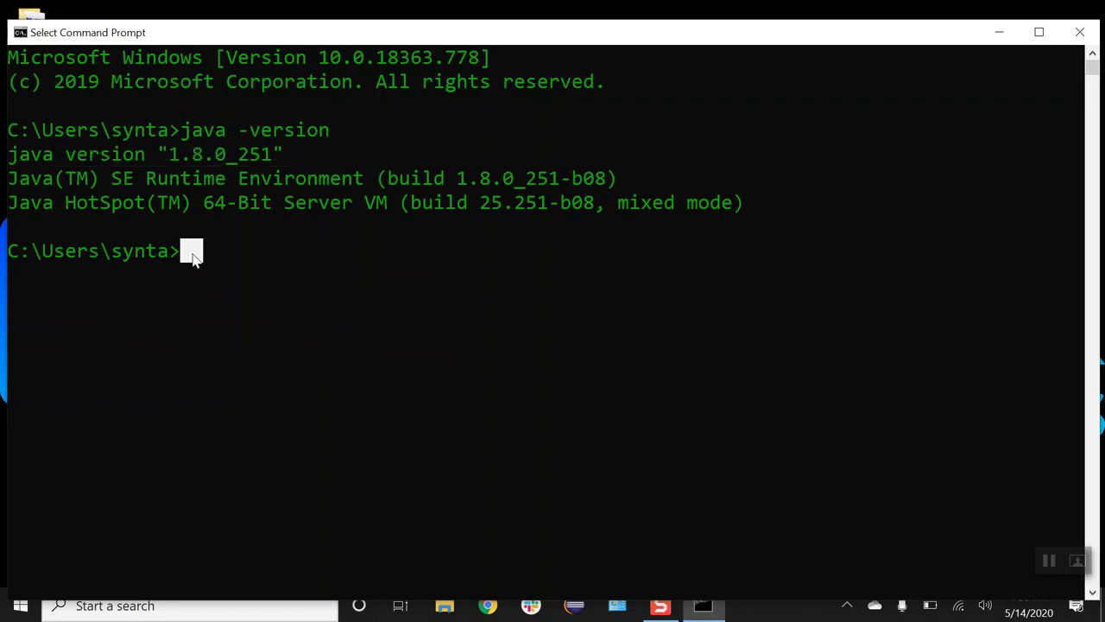
key(Escape)
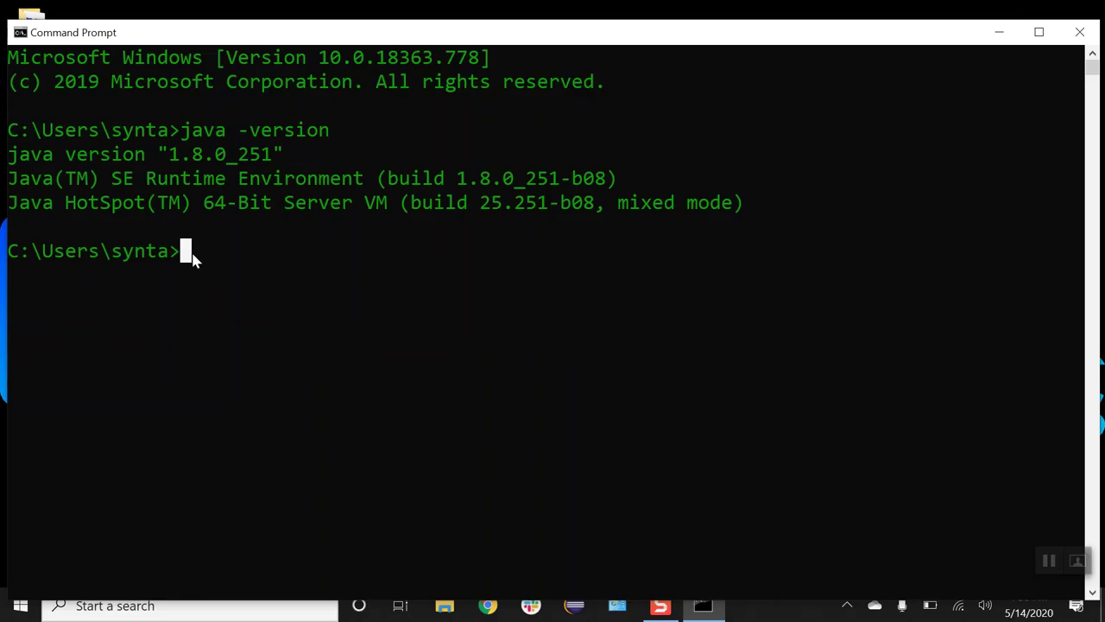
Step: Run echo %JAVA_HOME% and confirm it prints C:\Program Files\Java\jdk1.8.0_251
text(echo)
text(%JAVA)
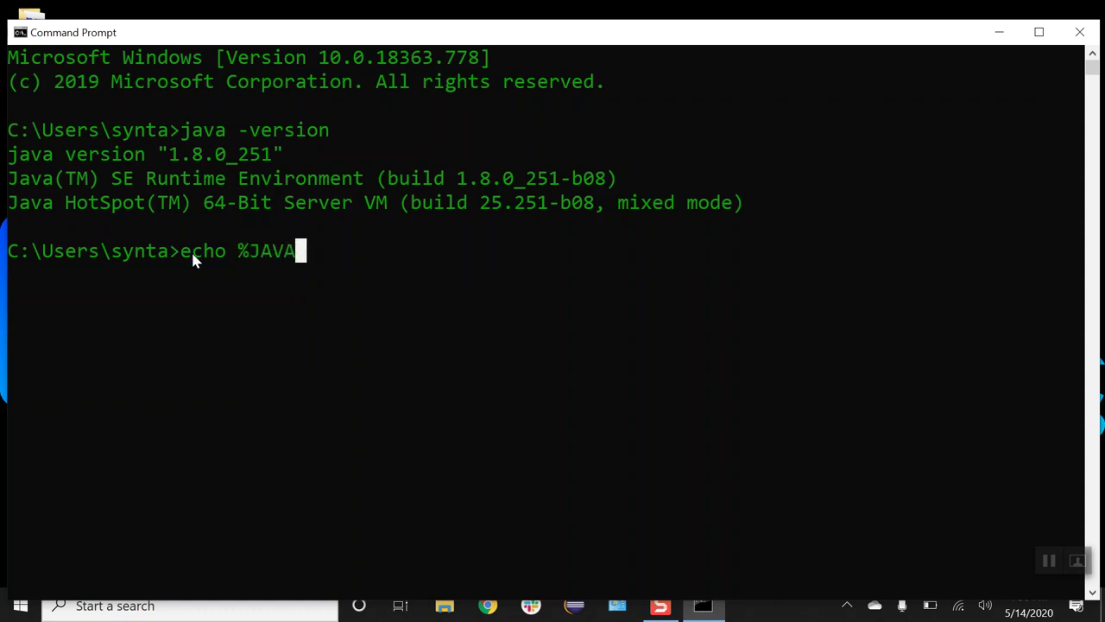
text(_HO)
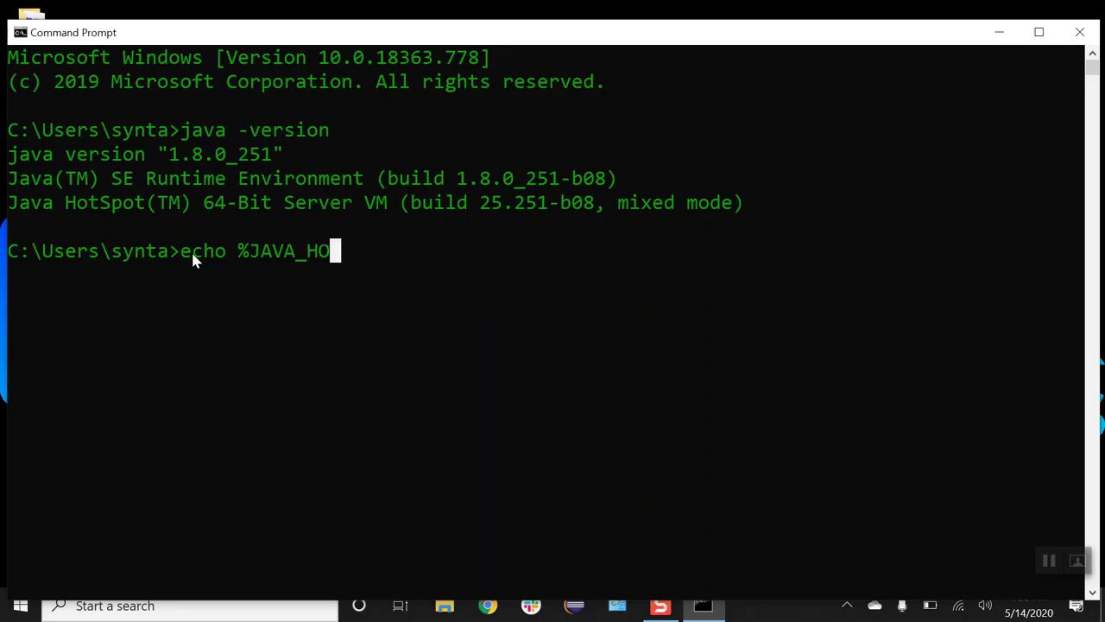
text(ME%)
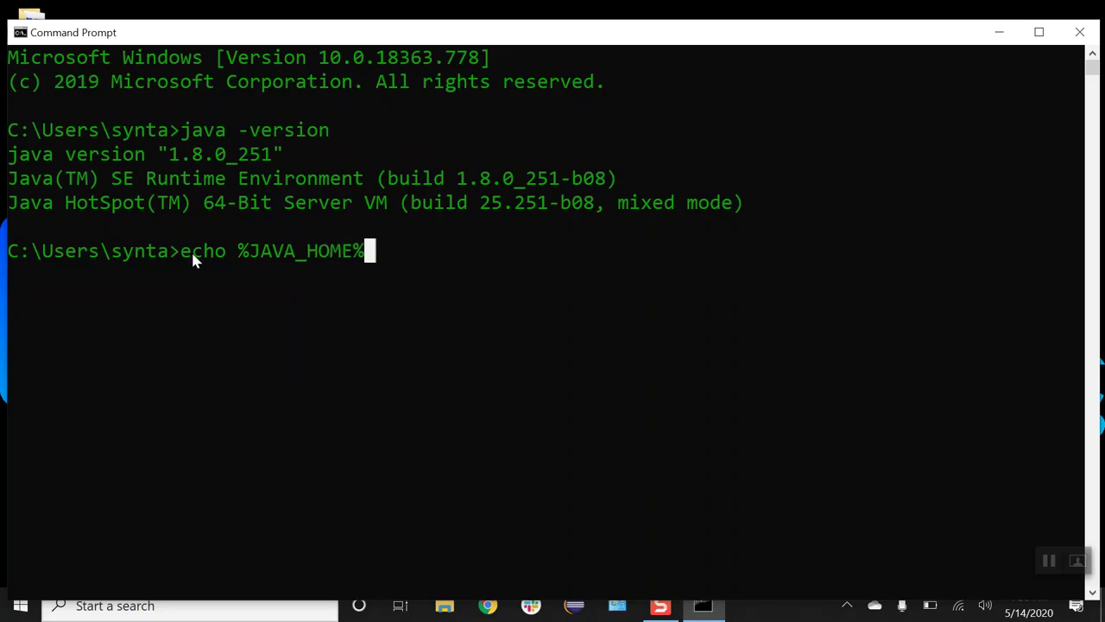
key(Return)
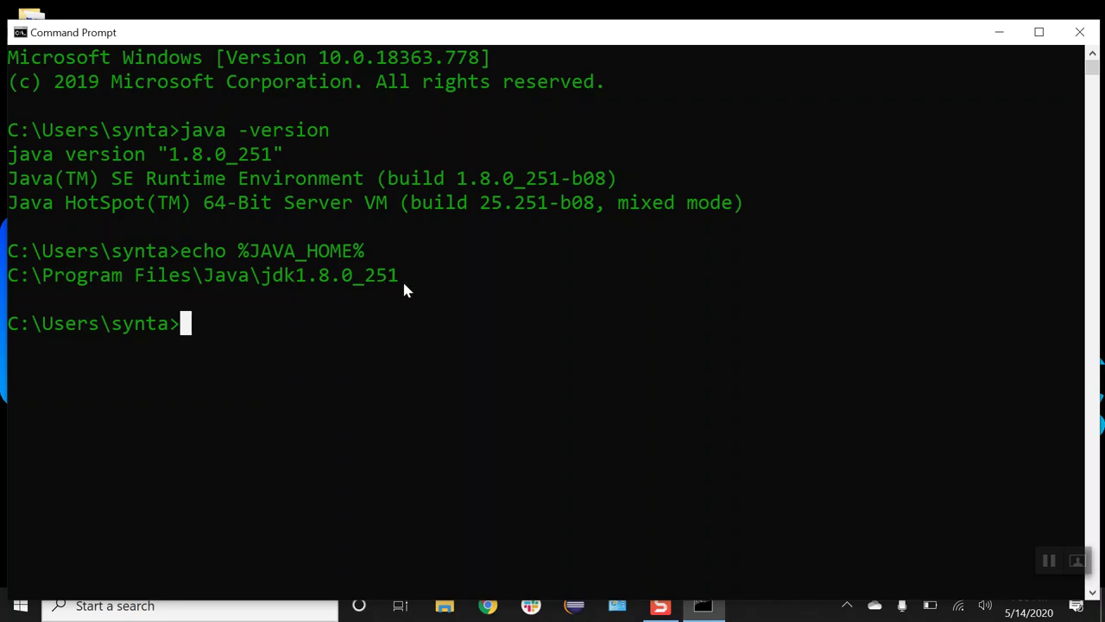
drag(404, 285, 9, 275)
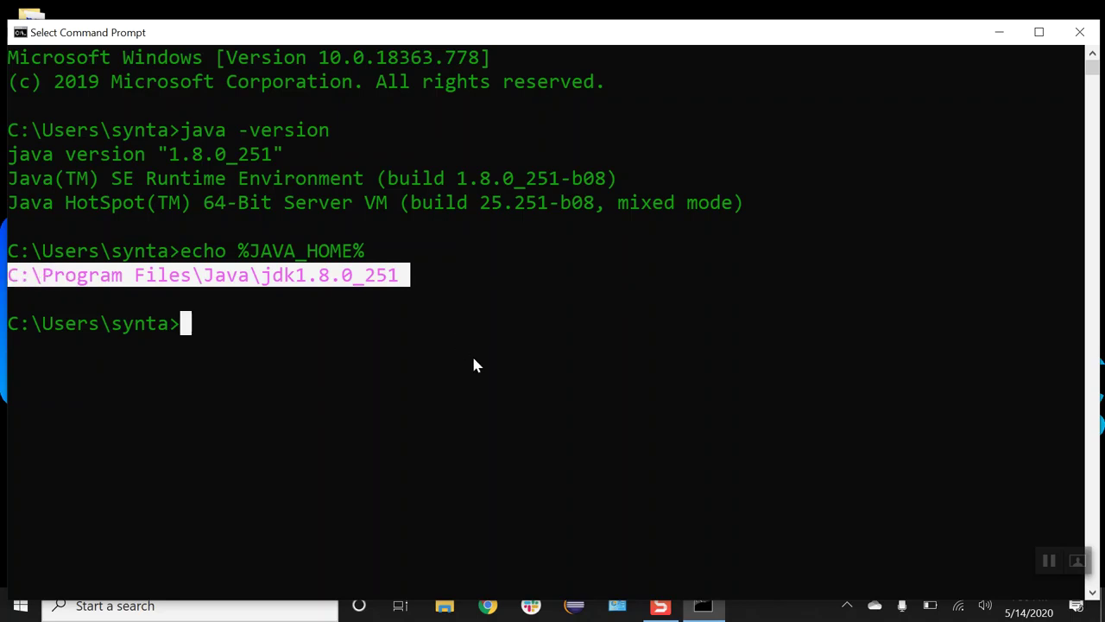